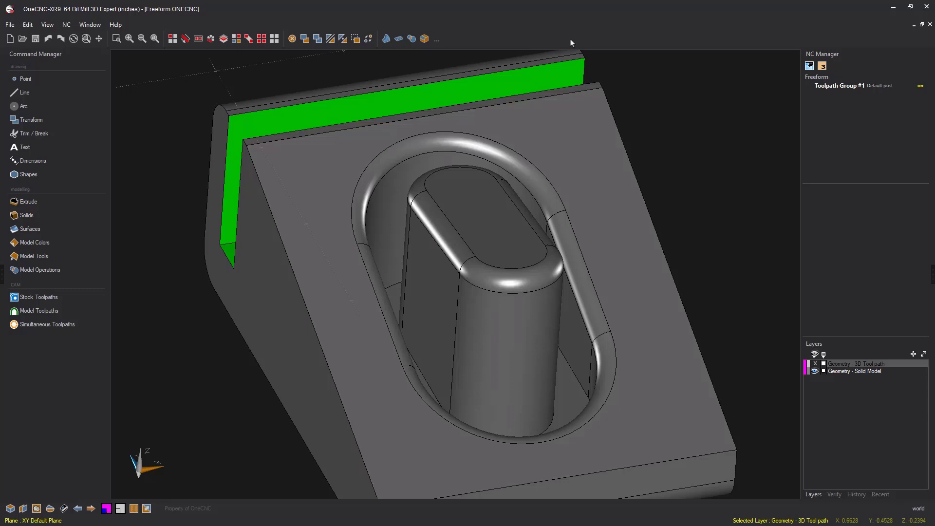
- Extract the oval pocket's top fillet edge as a closed curve with Model Tools edge extraction
{"action": "middle_click_drag", "start_coordinate": [569, 139], "coordinate": [505, 170]}
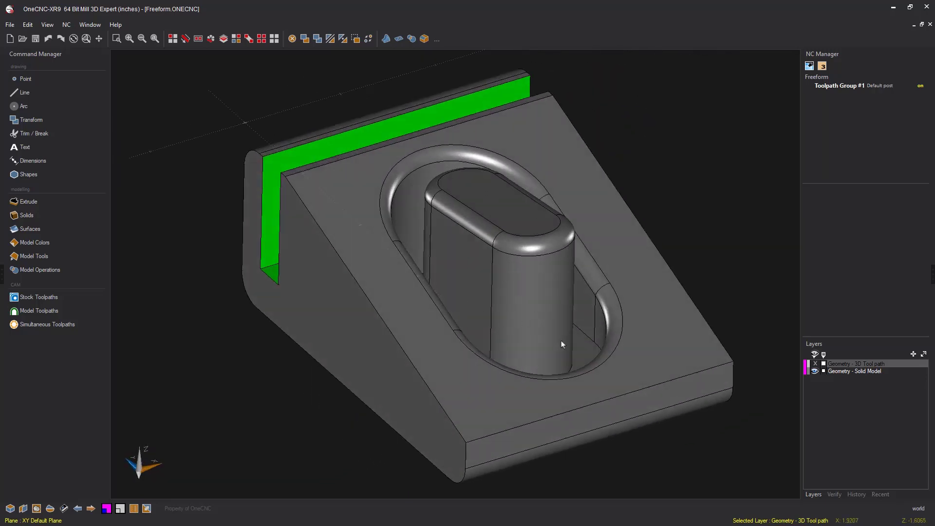
{"action": "middle_click_drag", "start_coordinate": [550, 303], "coordinate": [545, 305]}
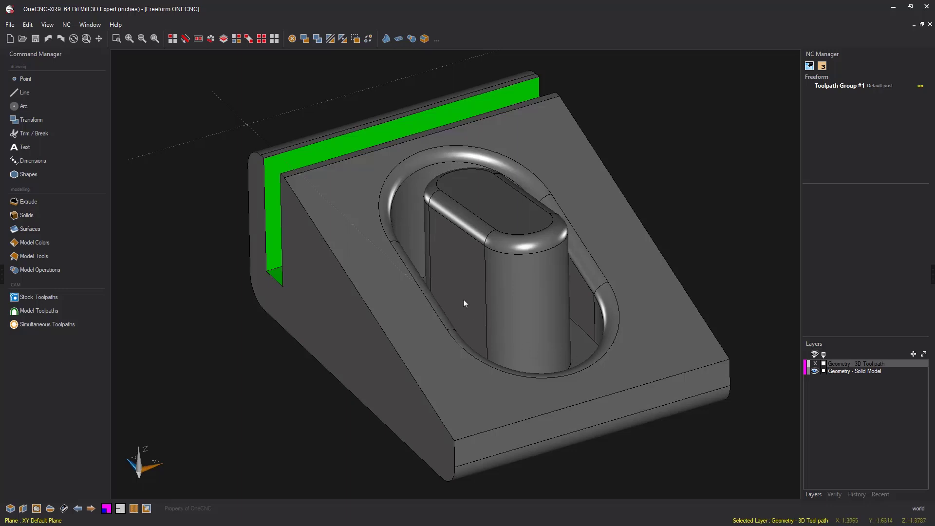
{"action": "left_click", "coordinate": [49, 256]}
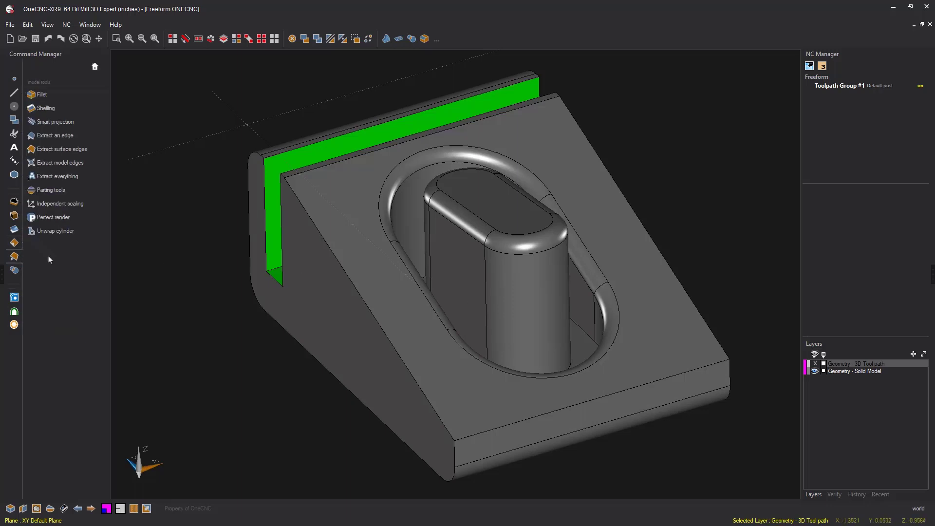
{"action": "left_click", "coordinate": [63, 138]}
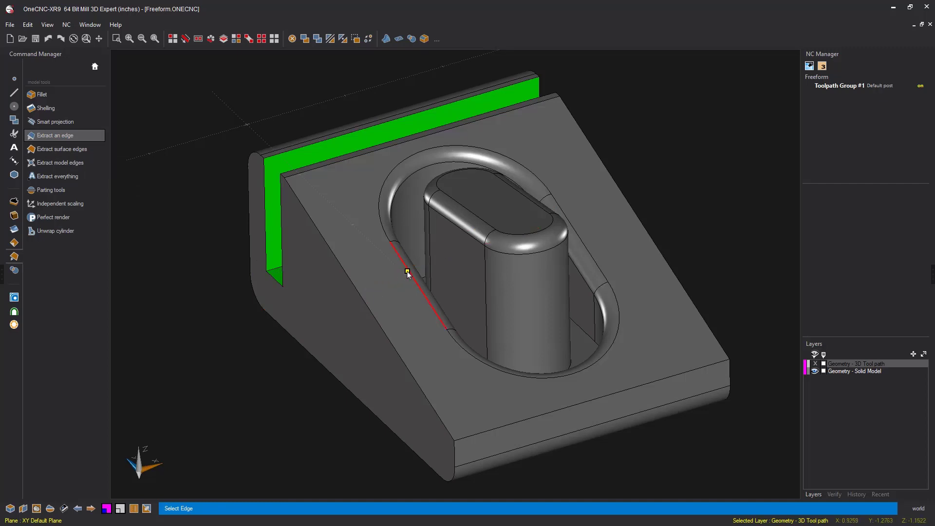
{"action": "left_click", "coordinate": [381, 189]}
{"action": "right_click", "coordinate": [650, 153]}
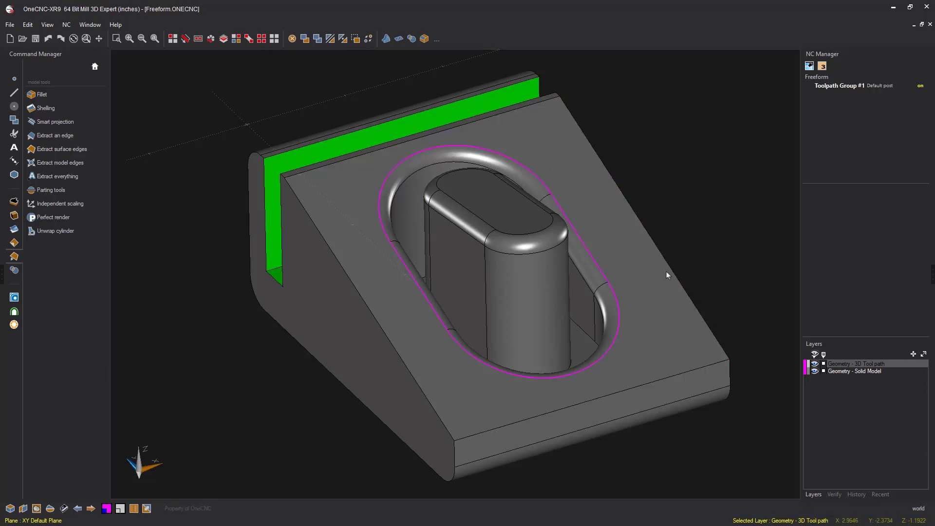
{"action": "mouse_move", "coordinate": [442, 241]}
{"action": "middle_mouse_down"}
{"action": "mouse_move", "coordinate": [424, 215]}
{"action": "mouse_move", "coordinate": [442, 234]}
{"action": "middle_mouse_up"}
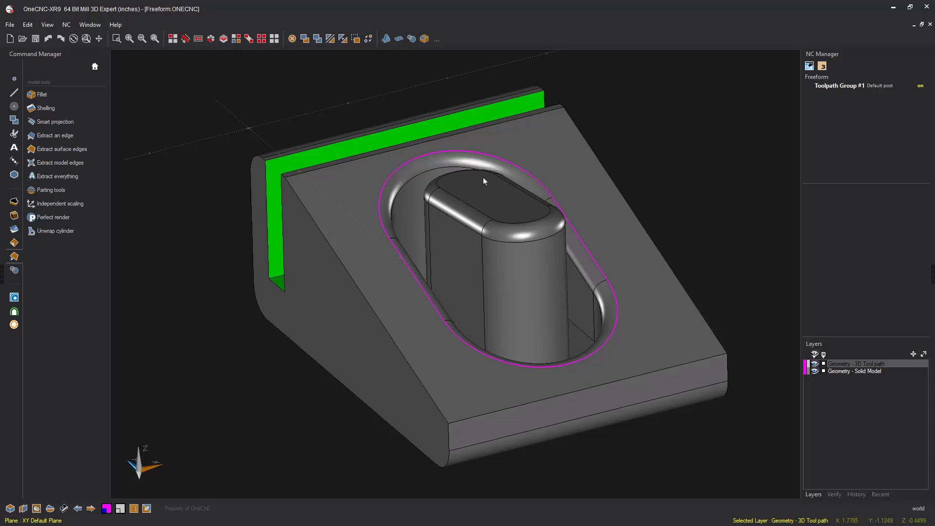
- Use Select by Color with magenta to pick the extracted rim loop
{"action": "left_click", "coordinate": [237, 39]}
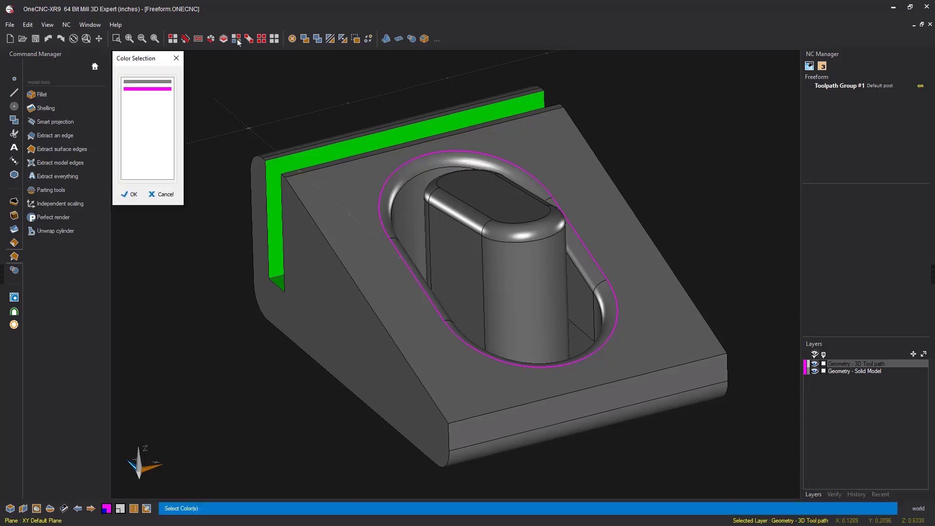
{"action": "left_click", "coordinate": [149, 90]}
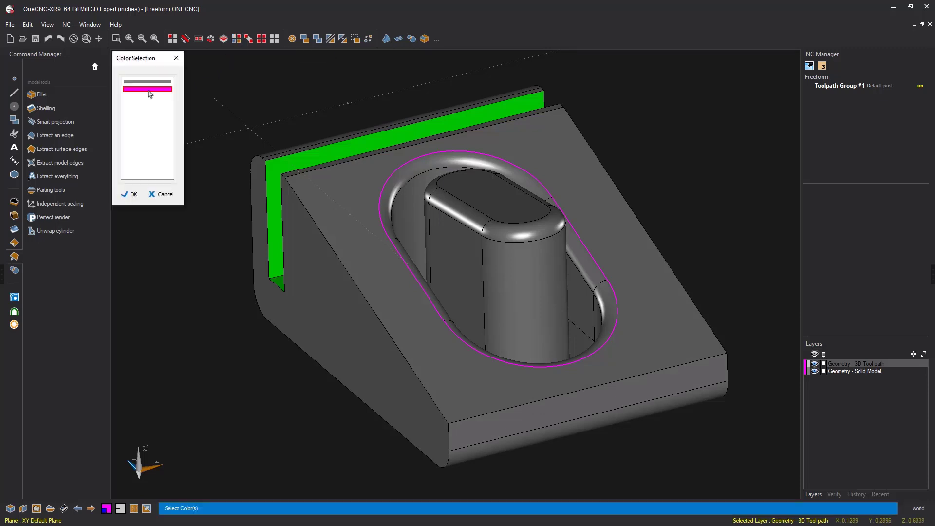
{"action": "left_click", "coordinate": [133, 194]}
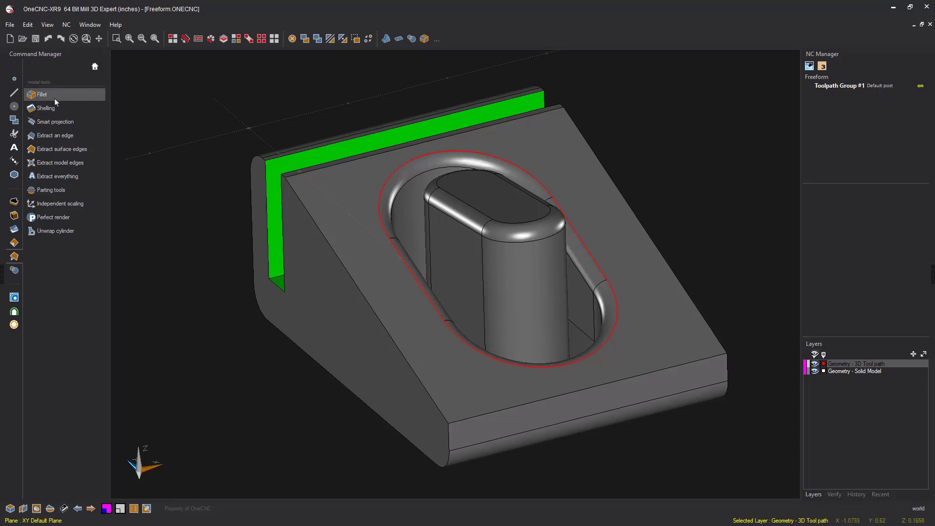
- Smart-project the selected loop to Z Position 1, not as a copy
{"action": "left_click", "coordinate": [57, 126]}
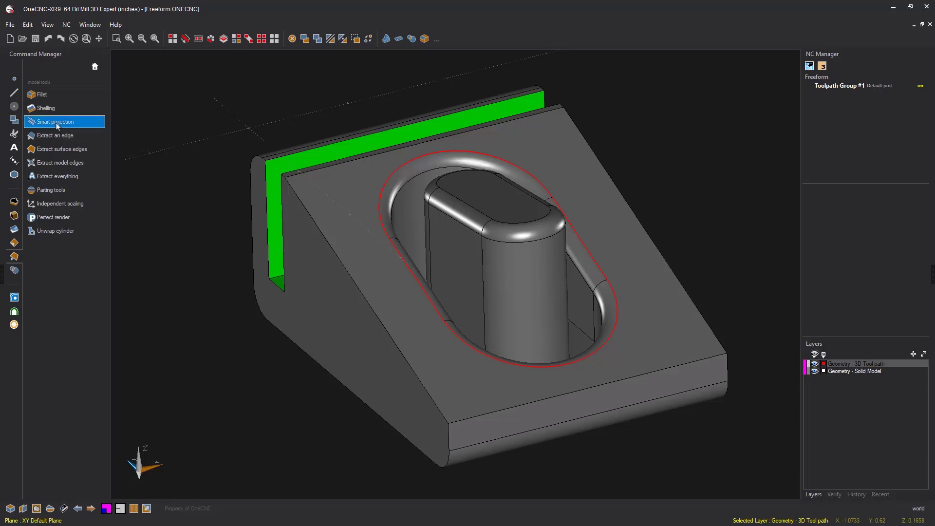
{"action": "left_click_drag", "start_coordinate": [424, 184], "coordinate": [201, 61]}
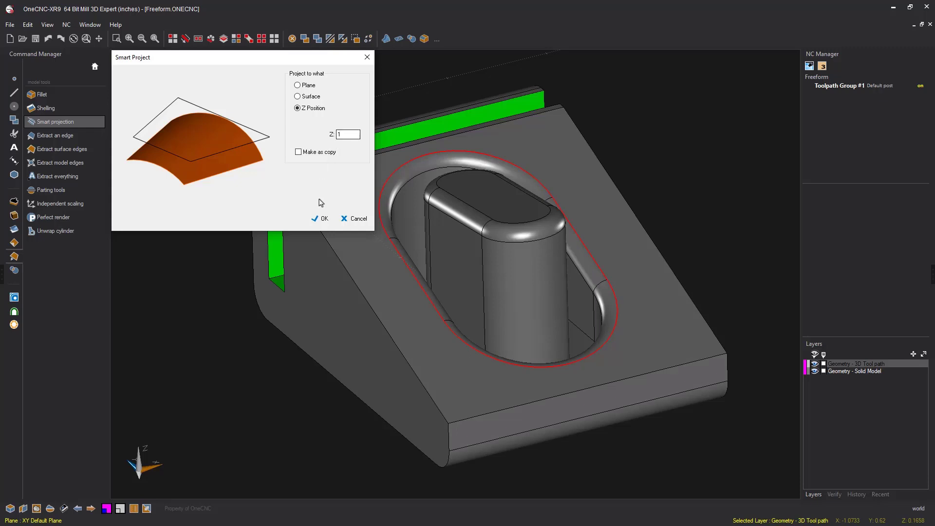
{"action": "left_click", "coordinate": [324, 219]}
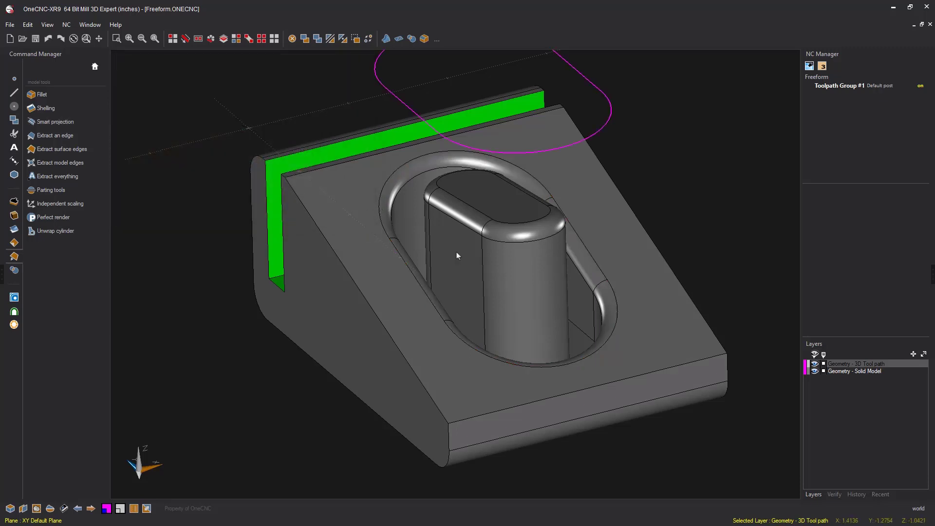
{"action": "middle_click_drag", "start_coordinate": [466, 258], "coordinate": [464, 327]}
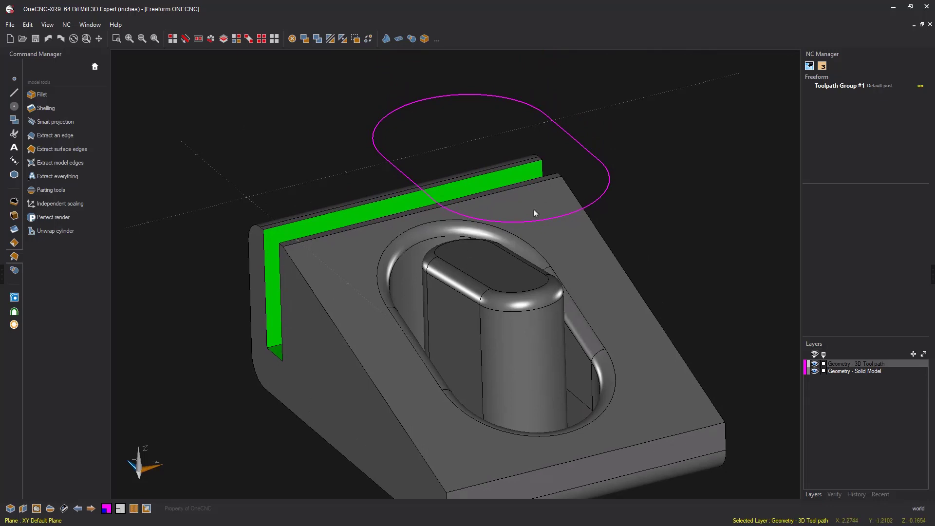
- Hide the Solid Model layer and switch to top view
{"action": "left_click", "coordinate": [817, 372]}
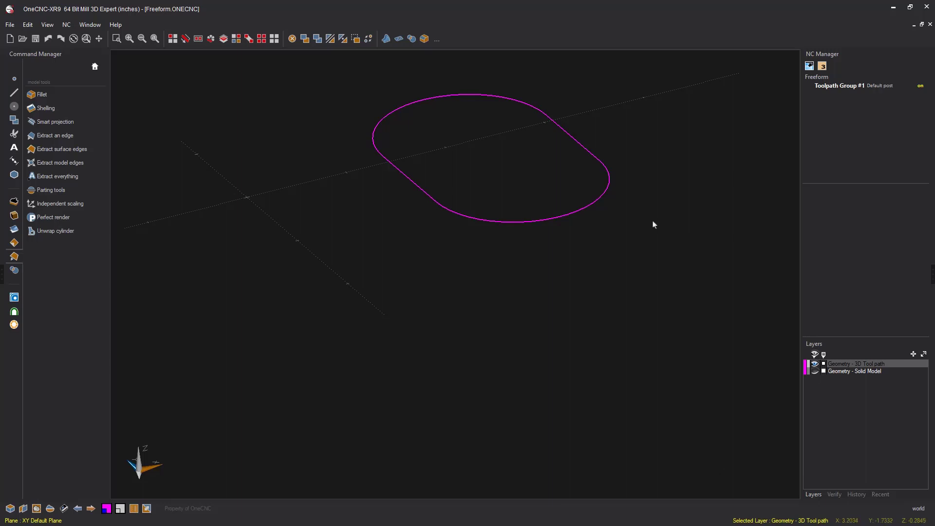
{"action": "key", "text": "t"}
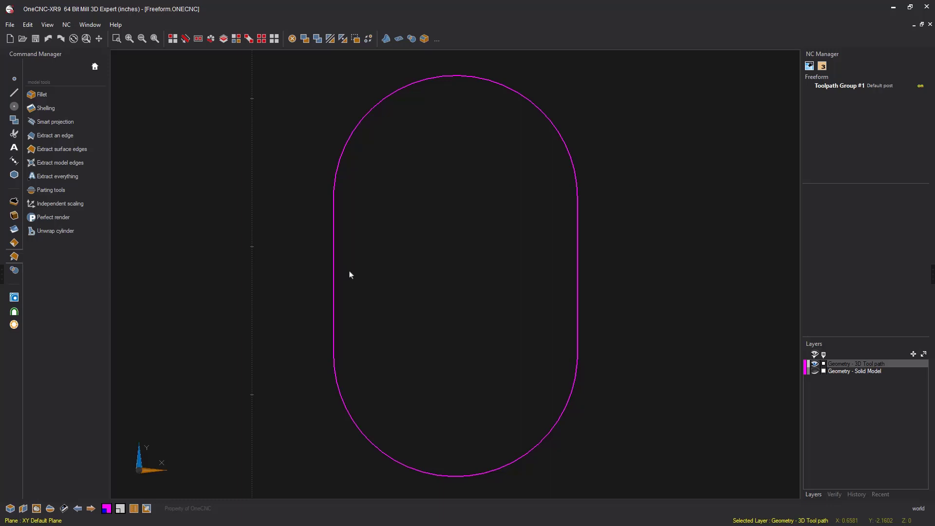
- Open Advanced offset from the Shapes tools with Offset Distance and Side of Arrow
{"action": "left_click", "coordinate": [14, 177]}
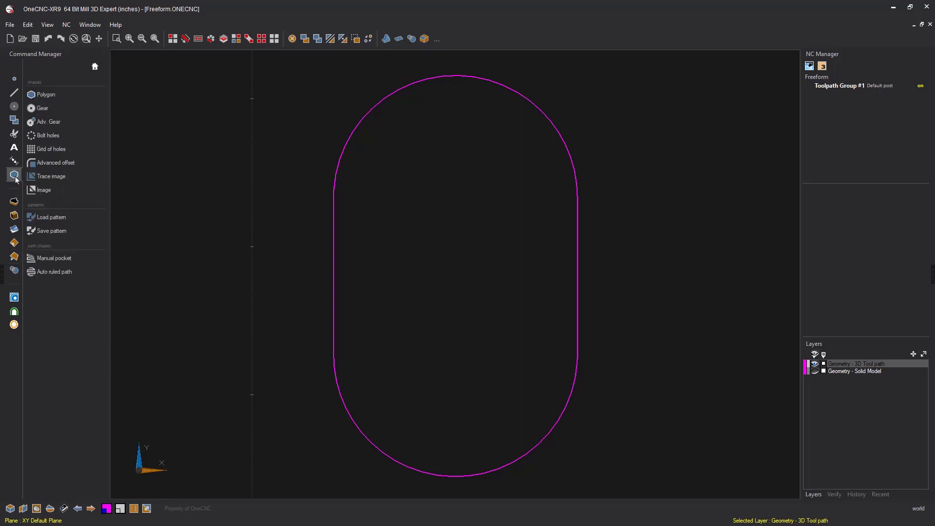
{"action": "left_click", "coordinate": [56, 163]}
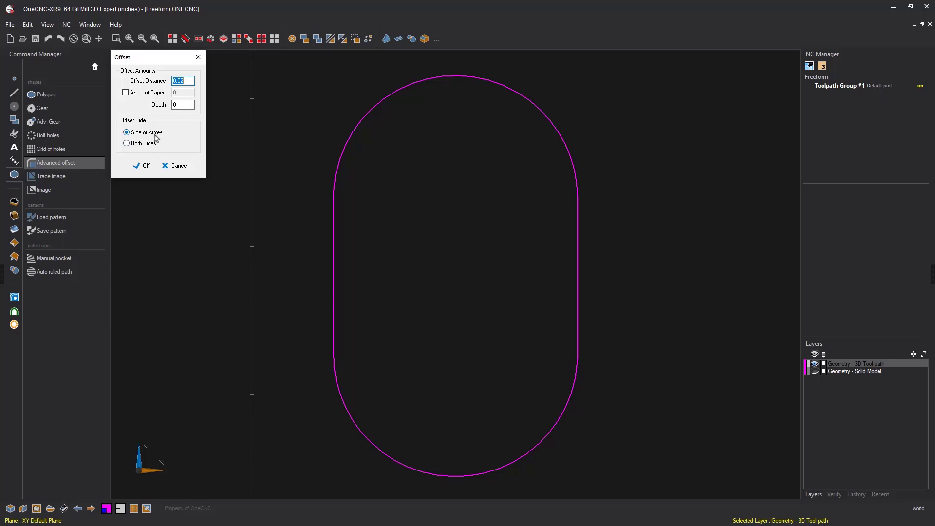
- Create the first inward offset of the loop, picked from its left segment
{"action": "left_click", "coordinate": [142, 165]}
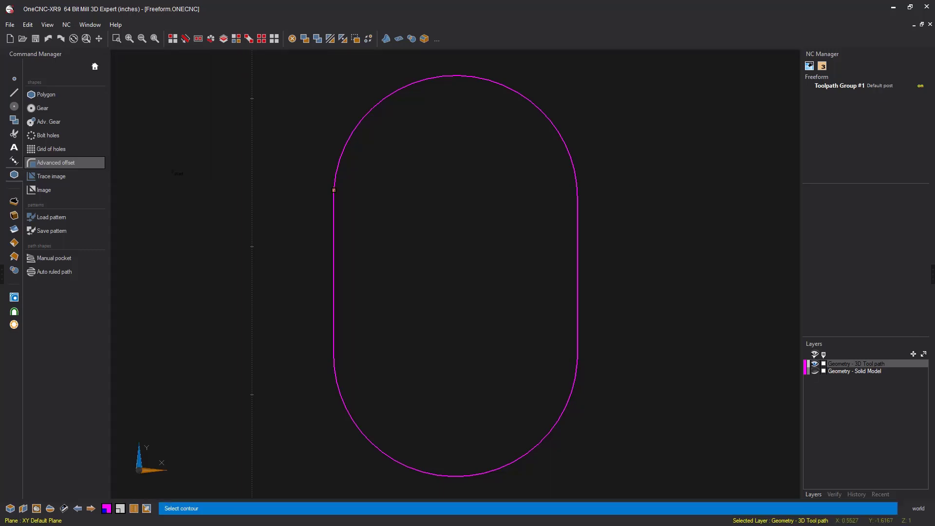
{"action": "left_click", "coordinate": [334, 265]}
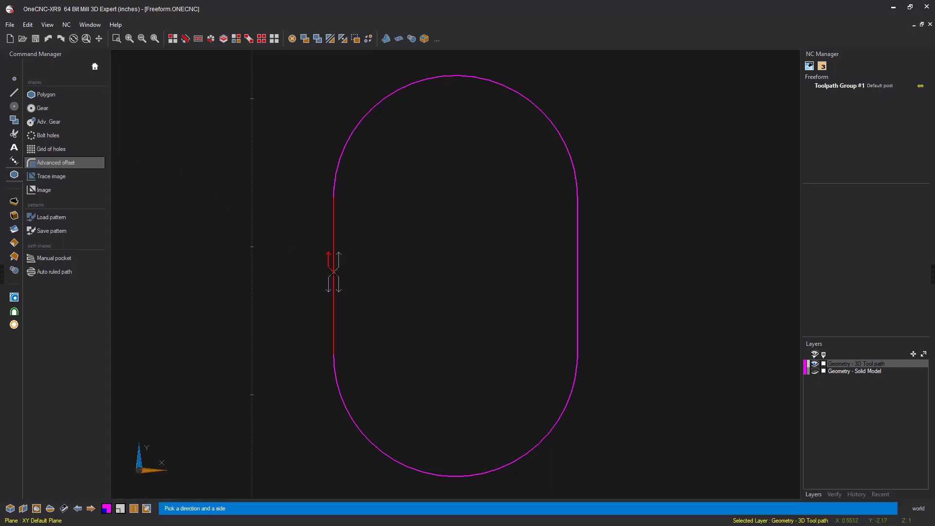
{"action": "left_click", "coordinate": [339, 264]}
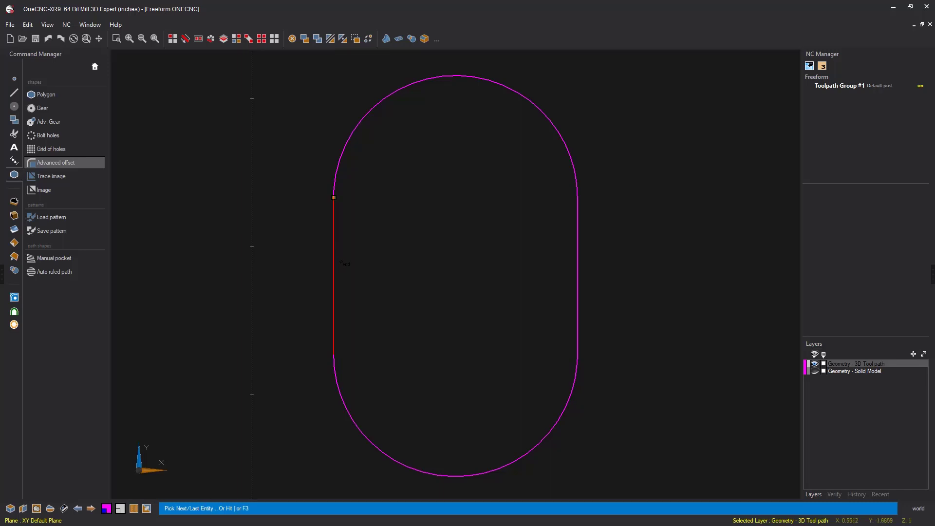
{"action": "key", "text": "F3"}
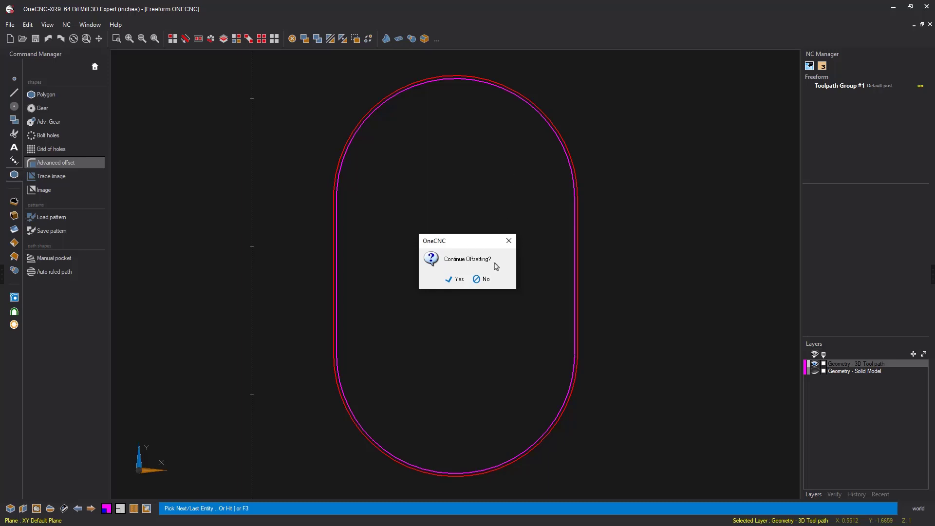
- Add seven more inward offset contours, then stop offsetting
{"action": "left_click", "coordinate": [458, 281]}
{"action": "left_click", "coordinate": [460, 282]}
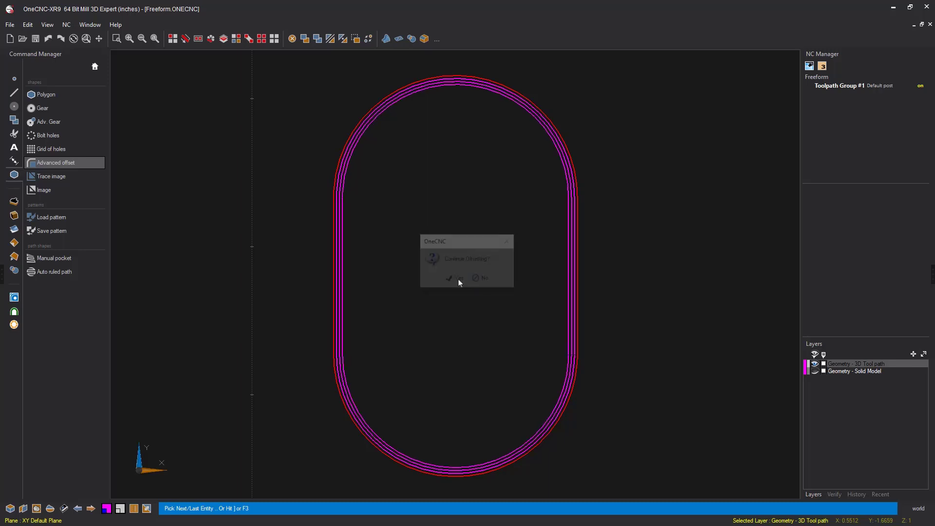
{"action": "left_click", "coordinate": [459, 280]}
{"action": "left_click", "coordinate": [459, 281]}
{"action": "left_click", "coordinate": [459, 280]}
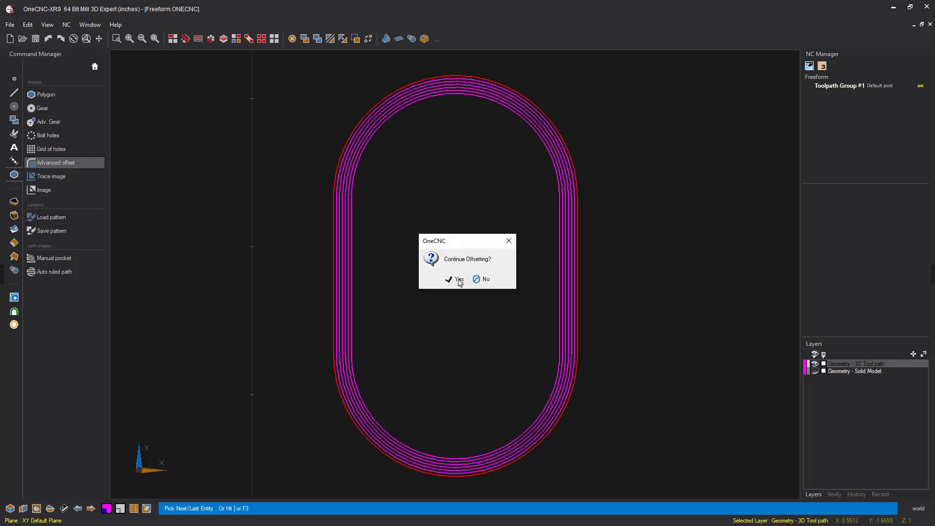
{"action": "left_click", "coordinate": [459, 281]}
{"action": "left_click", "coordinate": [459, 281]}
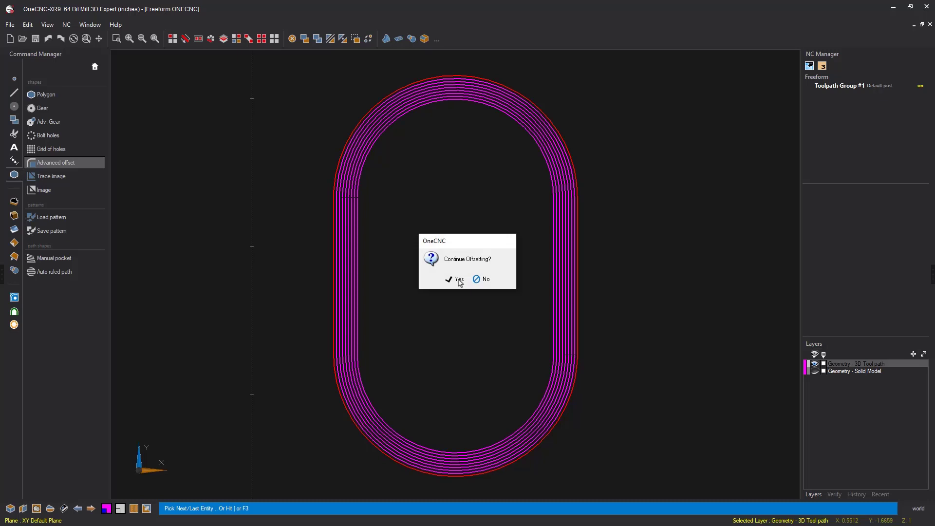
{"action": "left_click", "coordinate": [486, 279]}
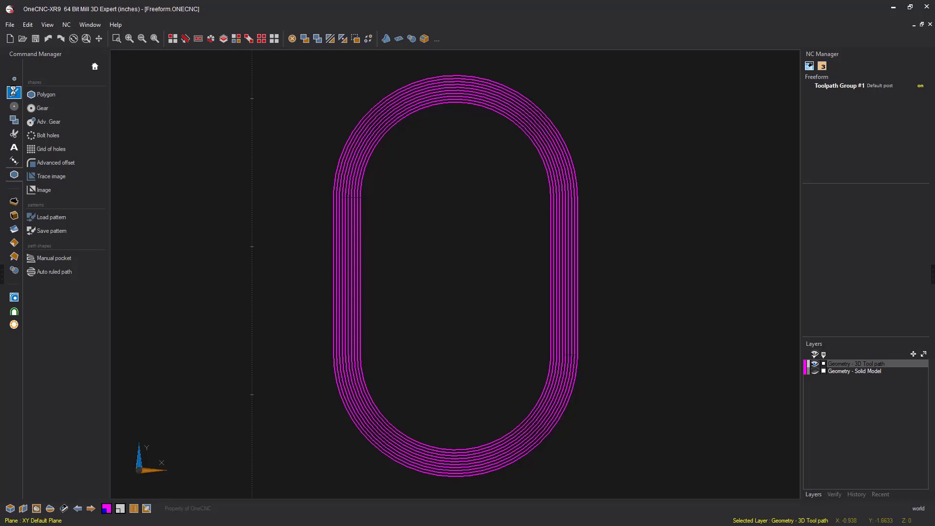
- Draw a horizontal line at angle 0 from the outer contour's left side across the offset contours
{"action": "left_click", "coordinate": [14, 92]}
{"action": "scroll", "coordinate": [313, 283], "scroll_direction": "up", "scroll_amount": 3}
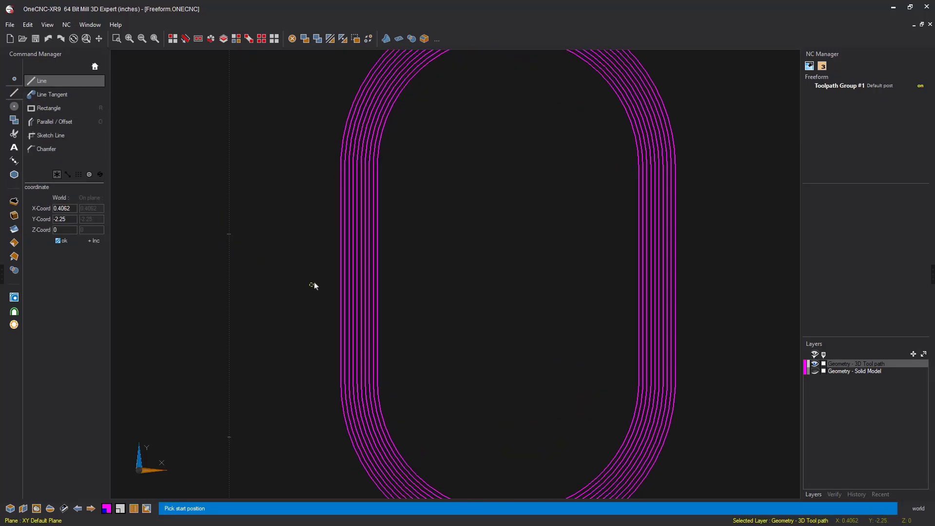
{"action": "left_click", "coordinate": [351, 272]}
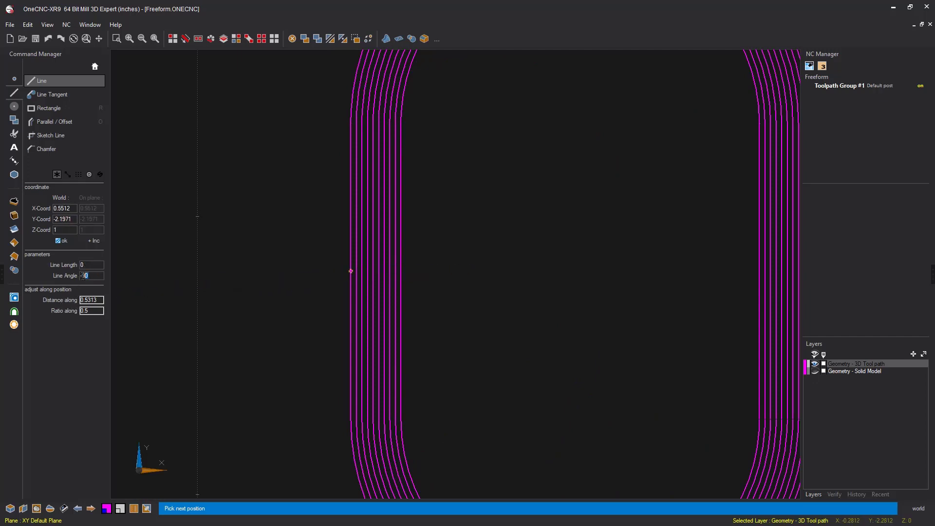
{"action": "type", "text": "0"}
{"action": "left_click", "coordinate": [469, 273]}
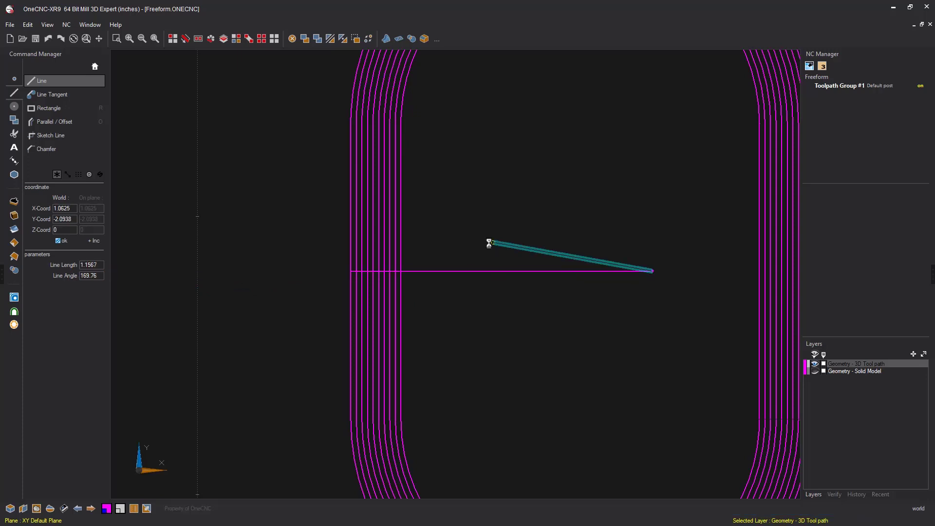
{"action": "right_click", "coordinate": [489, 243]}
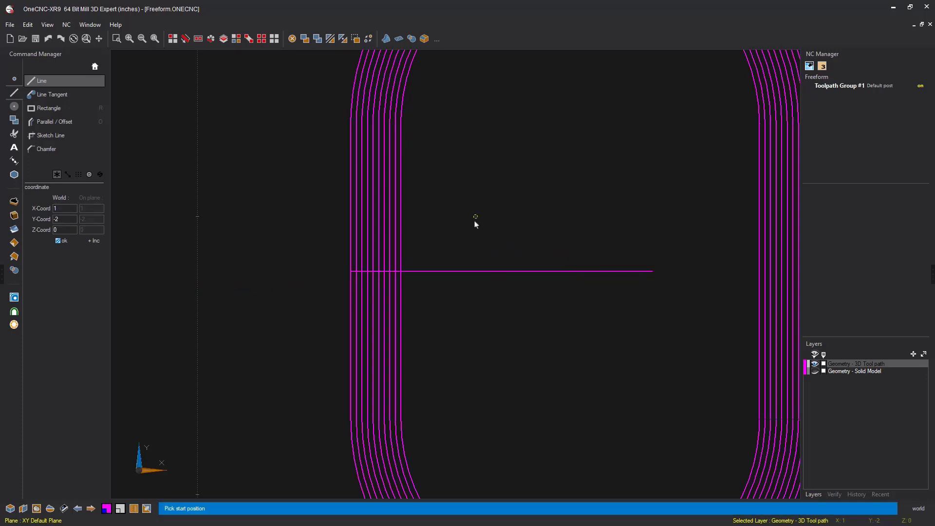
{"action": "right_click", "coordinate": [476, 225]}
{"action": "scroll", "coordinate": [404, 279], "scroll_direction": "up", "scroll_amount": 2}
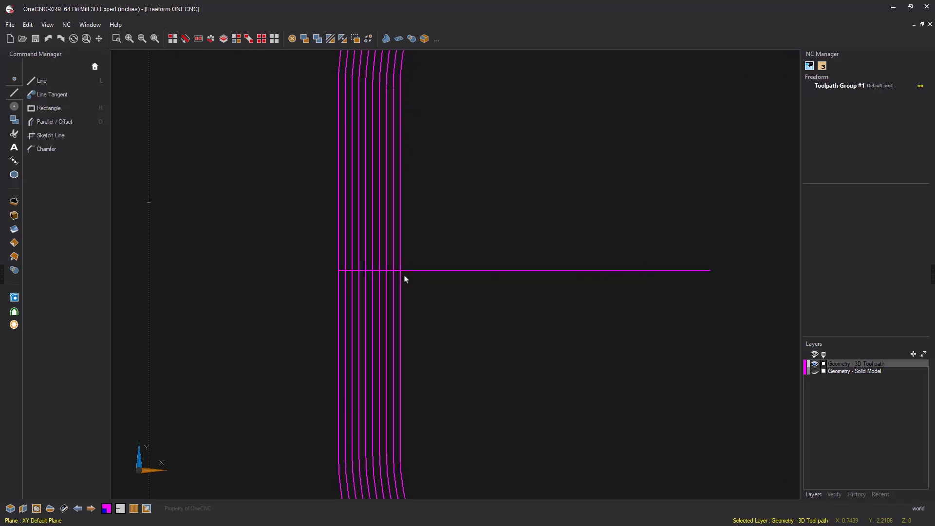
{"action": "scroll", "coordinate": [404, 279], "scroll_direction": "up", "scroll_amount": 2}
{"action": "middle_click_drag", "start_coordinate": [409, 276], "coordinate": [455, 274]}
{"action": "scroll", "coordinate": [476, 286], "scroll_direction": "up", "scroll_amount": 1}
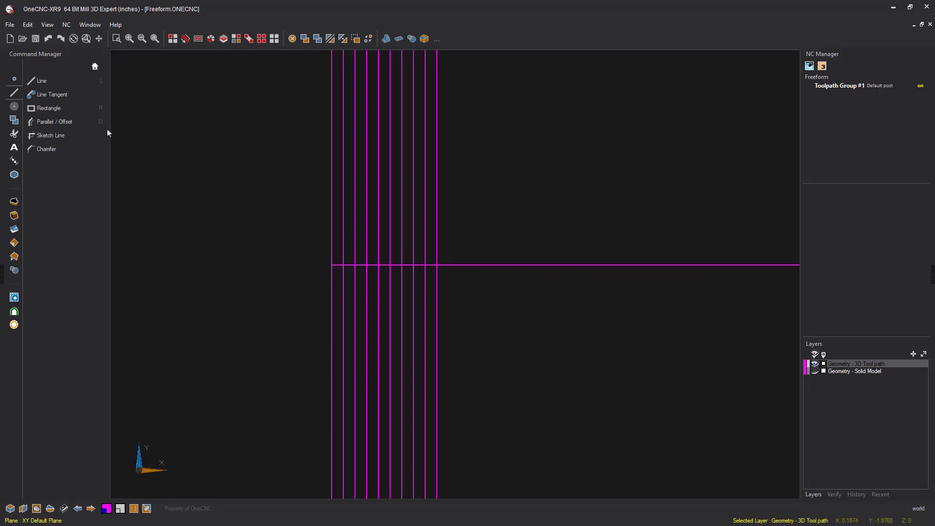
- Make a parallel copy of the horizontal line 0.01 above it
{"action": "left_click", "coordinate": [78, 123]}
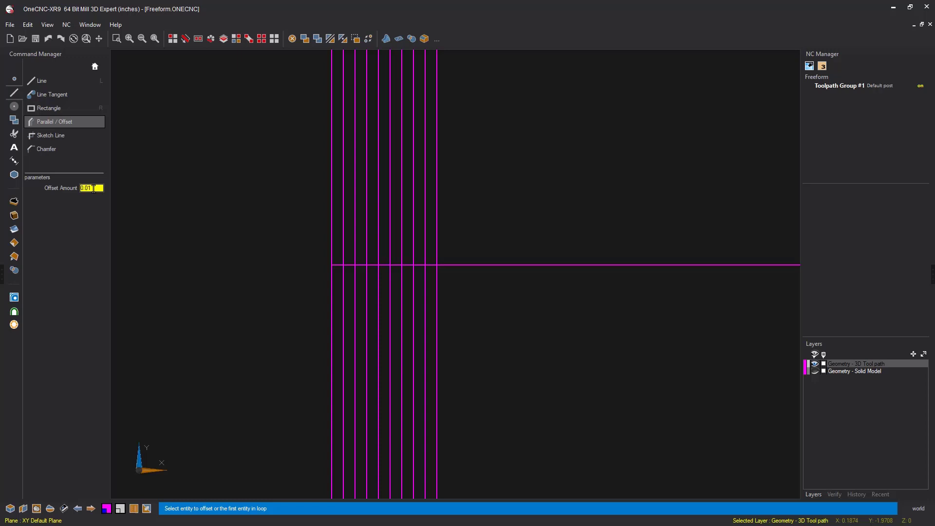
{"action": "left_click", "coordinate": [496, 265]}
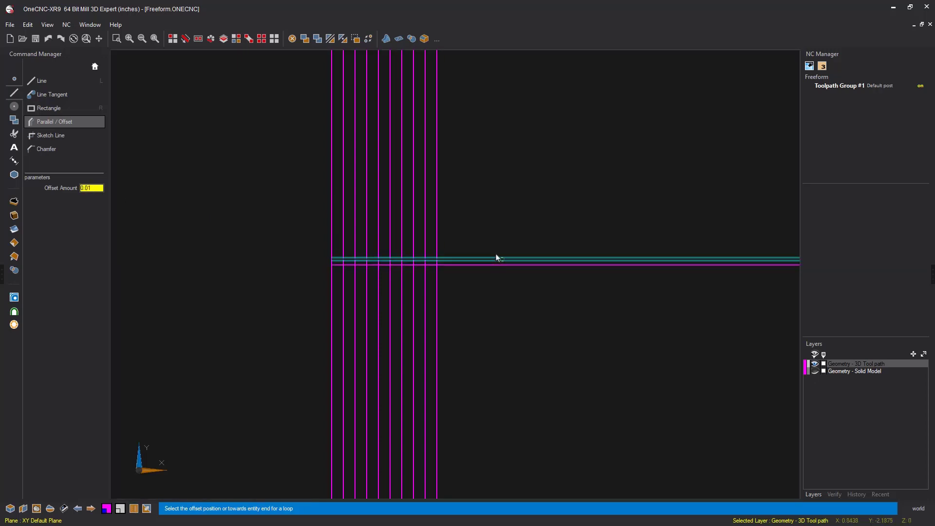
{"action": "left_click", "coordinate": [497, 257]}
{"action": "scroll", "coordinate": [365, 278], "scroll_direction": "up", "scroll_amount": 2}
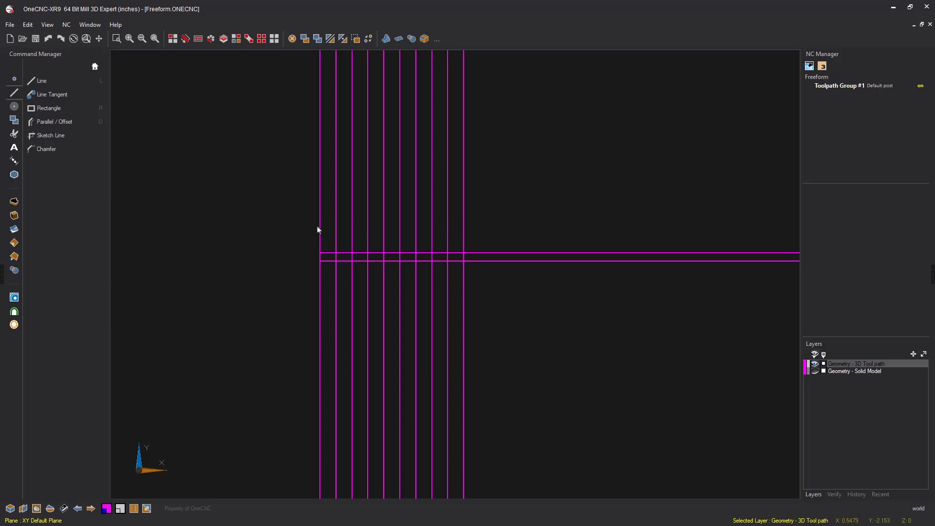
{"action": "middle_click_drag", "start_coordinate": [355, 278], "coordinate": [446, 290]}
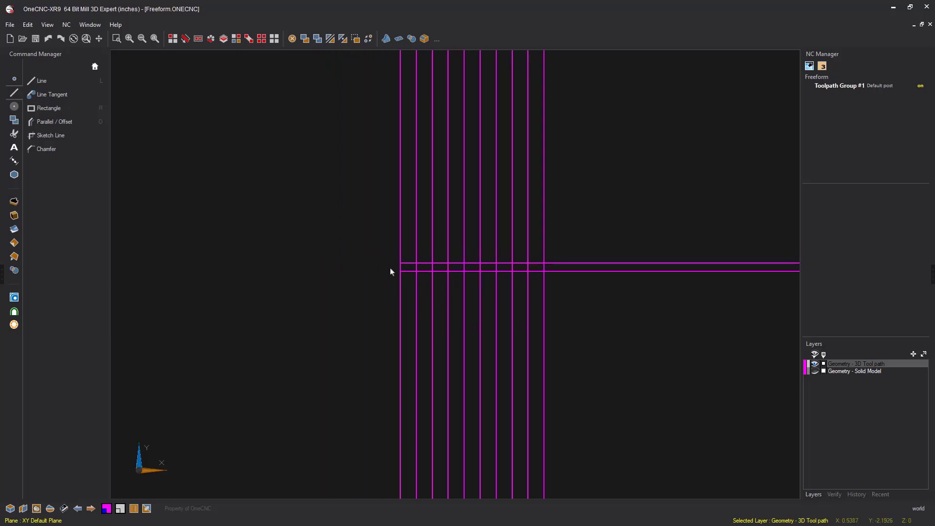
- Trim away the ten vertical contour pieces between the two horizontal lines with Scissors
{"action": "key", "text": "x"}
{"action": "scroll", "coordinate": [402, 268], "scroll_direction": "up", "scroll_amount": 2}
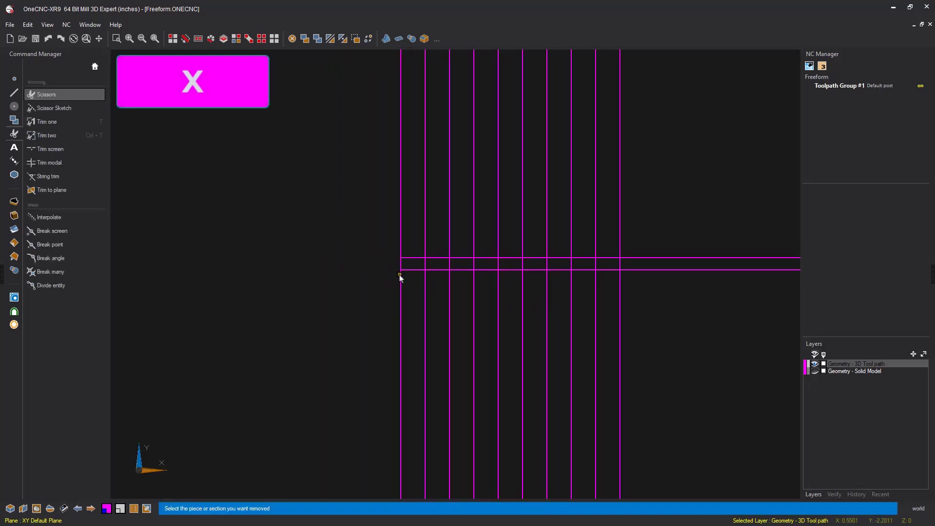
{"action": "left_click", "coordinate": [402, 261]}
{"action": "left_click", "coordinate": [432, 263]}
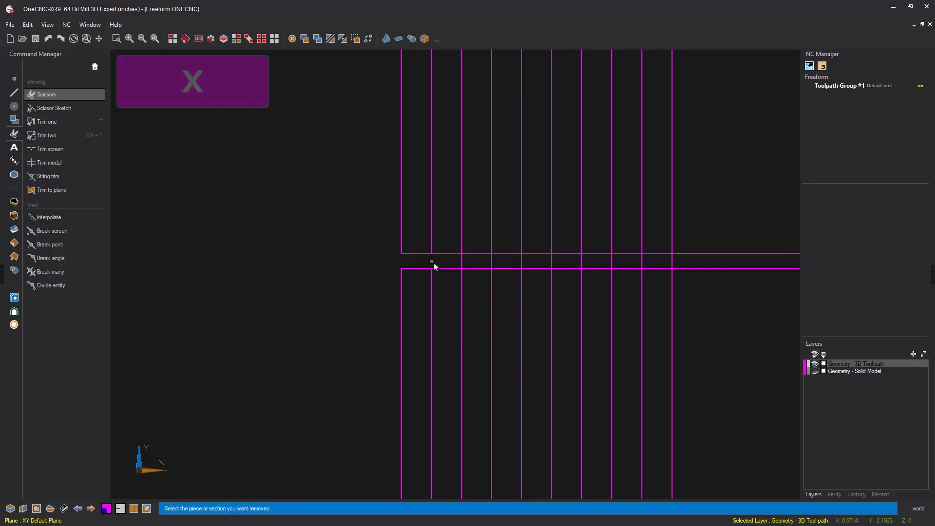
{"action": "left_click", "coordinate": [461, 261]}
{"action": "left_click", "coordinate": [491, 262]}
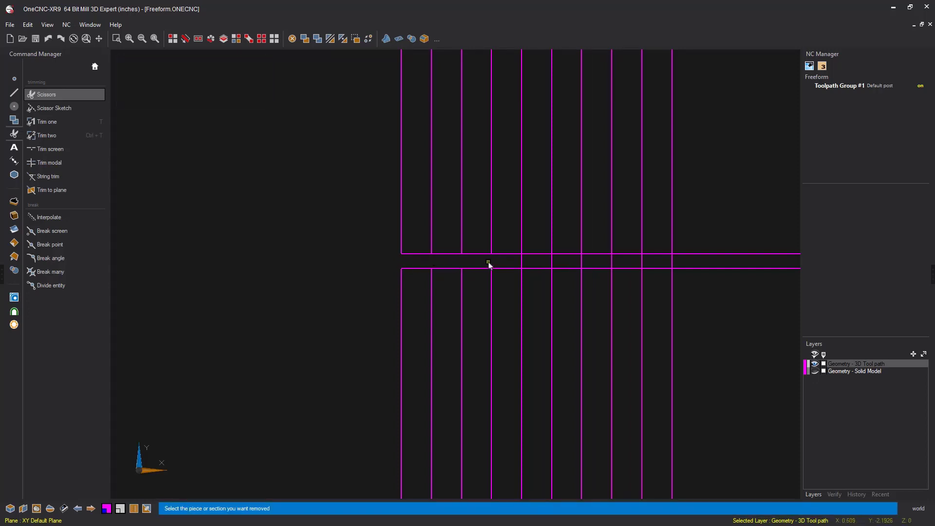
{"action": "left_click", "coordinate": [522, 262]}
{"action": "left_click", "coordinate": [551, 261]}
{"action": "left_click", "coordinate": [582, 262]}
{"action": "left_click", "coordinate": [612, 263]}
{"action": "left_click", "coordinate": [642, 263]}
{"action": "left_click", "coordinate": [673, 264]}
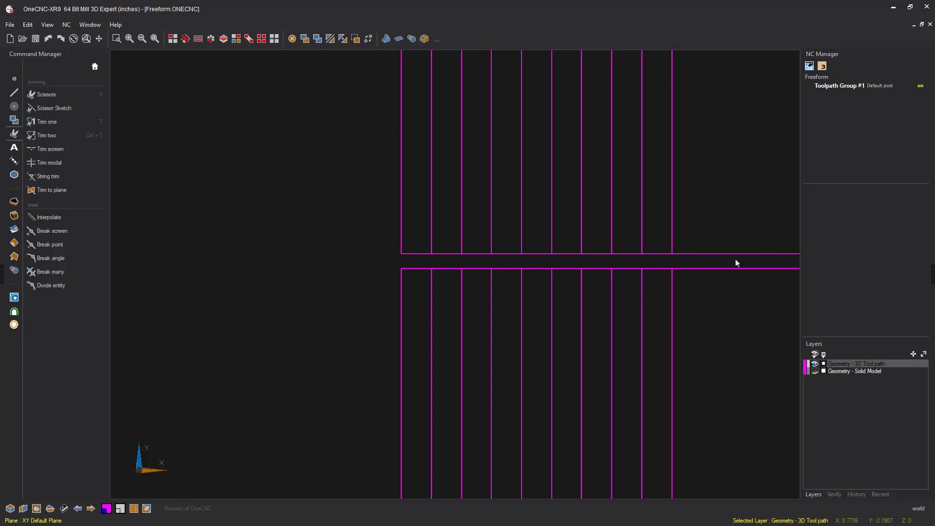
- Select both horizontal lines and delete them
{"action": "key", "text": "s"}
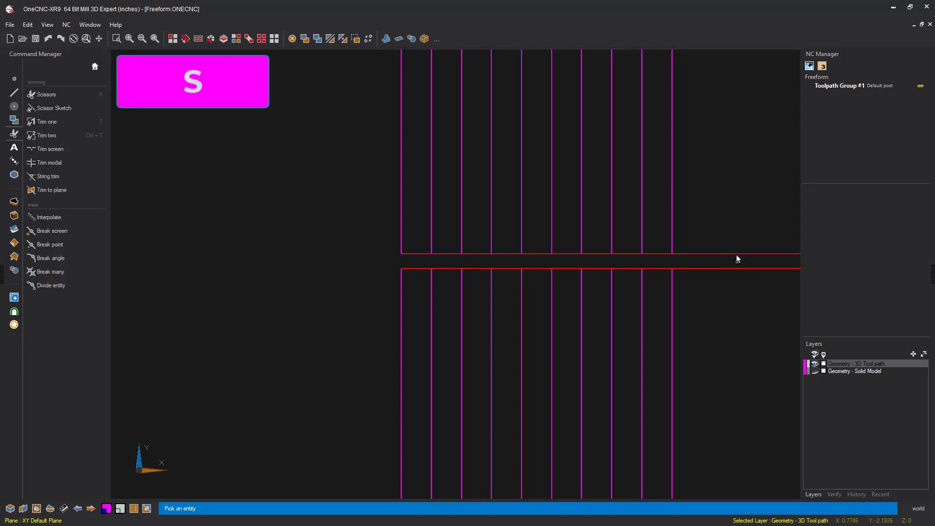
{"action": "left_click", "coordinate": [739, 226]}
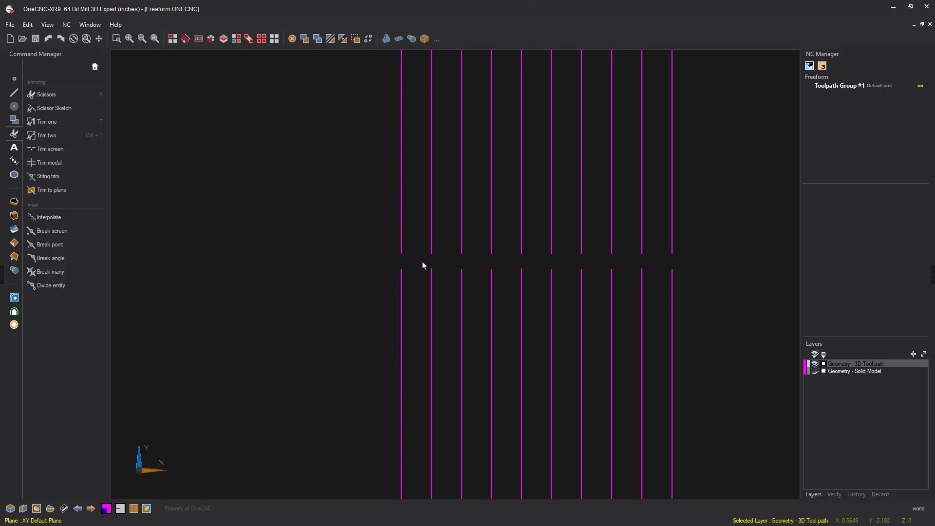
- Draw the first three diagonal connectors from upper line ends to the next lower lines
{"action": "left_click", "coordinate": [17, 96]}
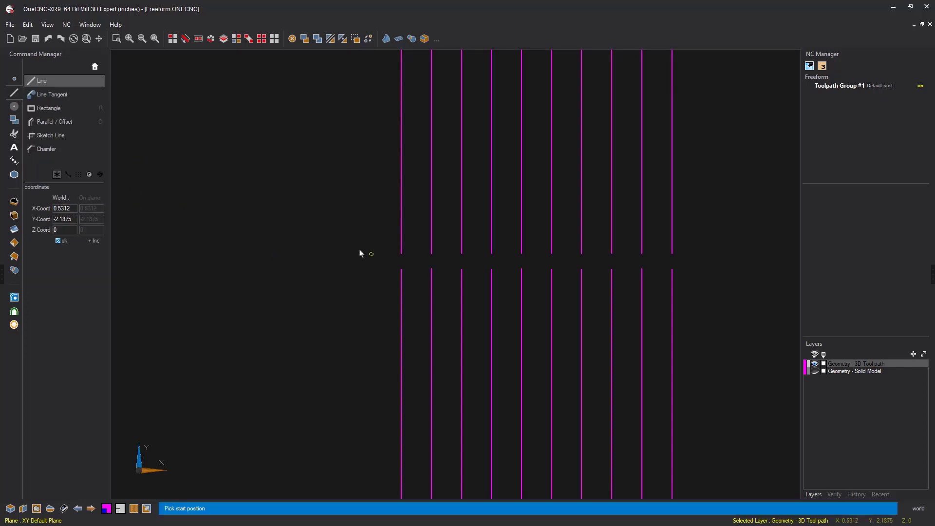
{"action": "left_click", "coordinate": [401, 254]}
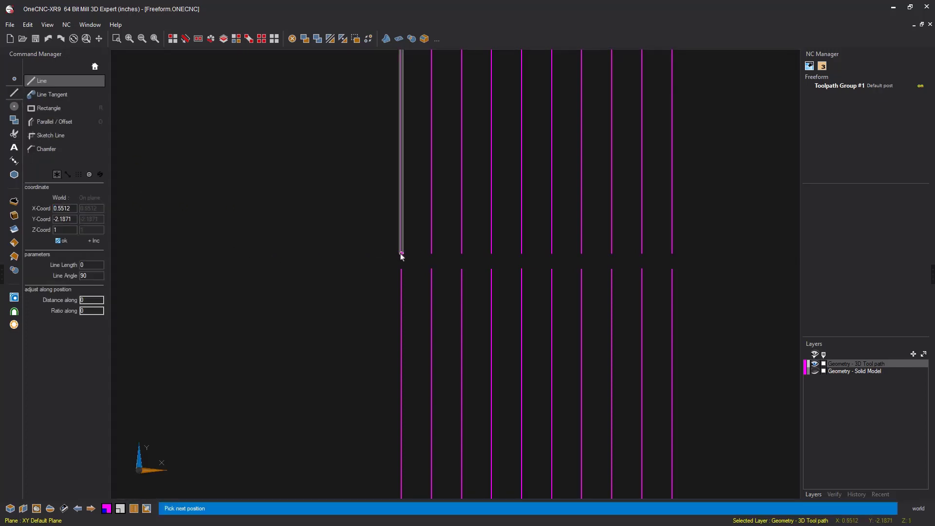
{"action": "left_click", "coordinate": [431, 268]}
{"action": "right_click", "coordinate": [445, 269]}
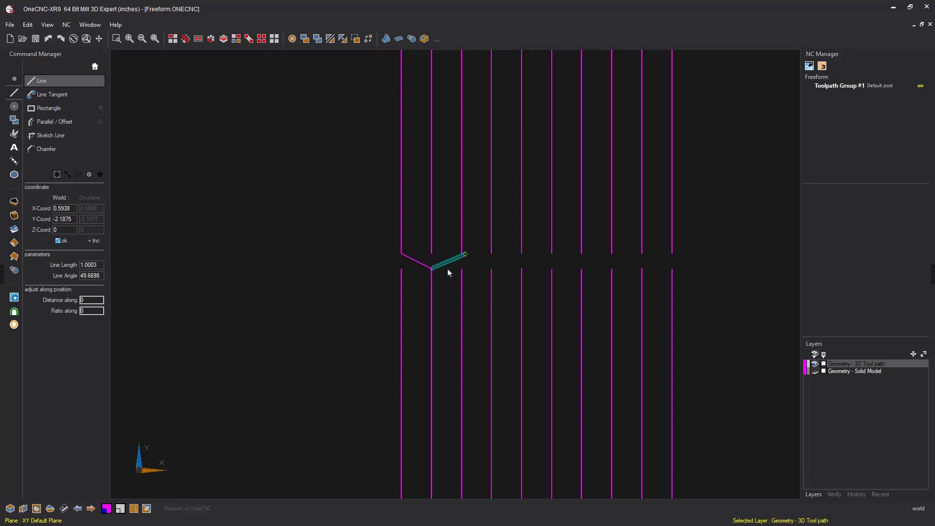
{"action": "scroll", "coordinate": [447, 271], "scroll_direction": "up", "scroll_amount": 2}
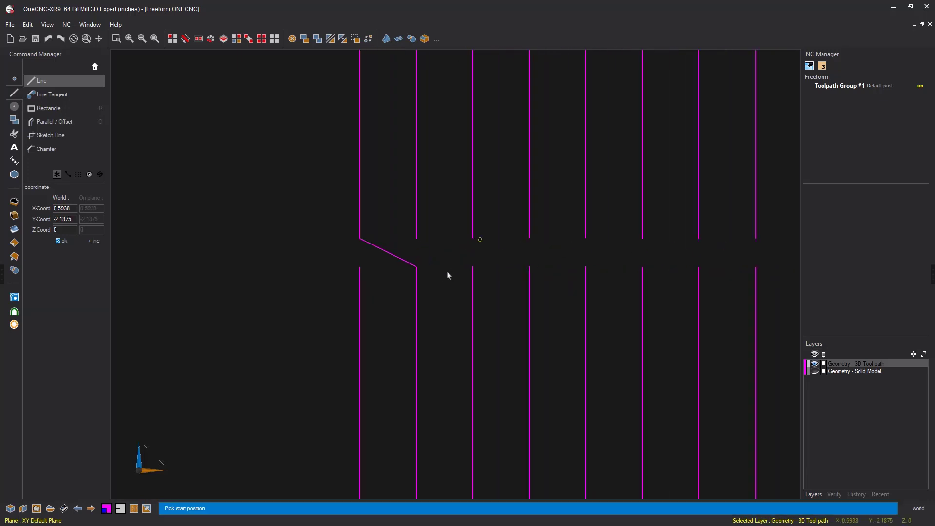
{"action": "left_click", "coordinate": [416, 241]}
{"action": "left_click", "coordinate": [472, 267]}
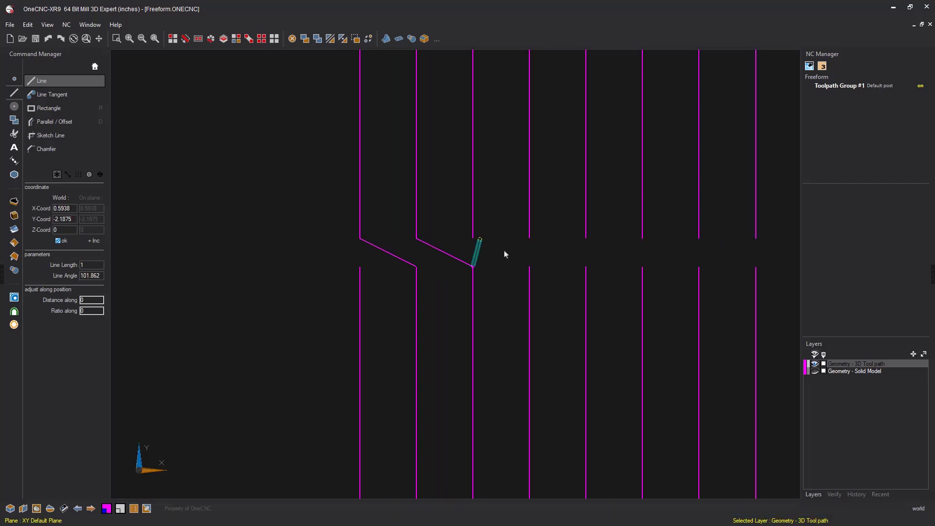
{"action": "right_click", "coordinate": [487, 246]}
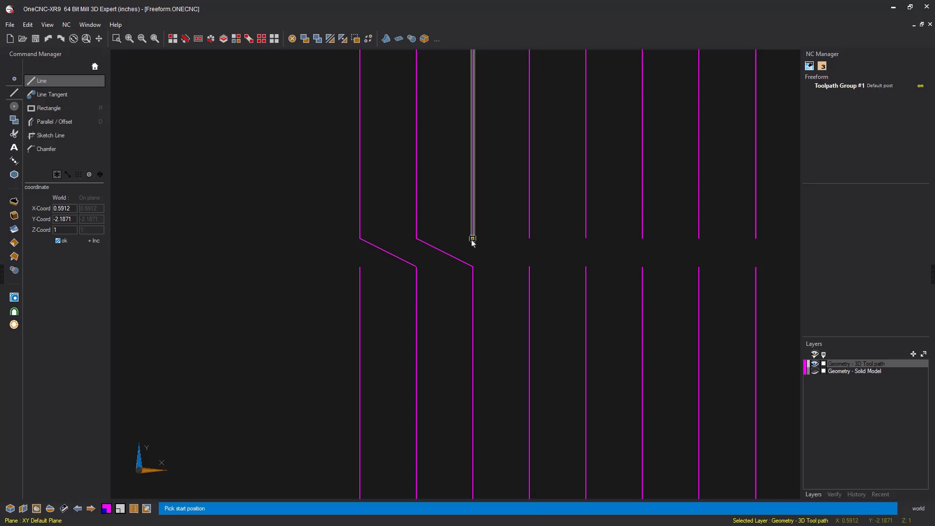
{"action": "left_click", "coordinate": [473, 239]}
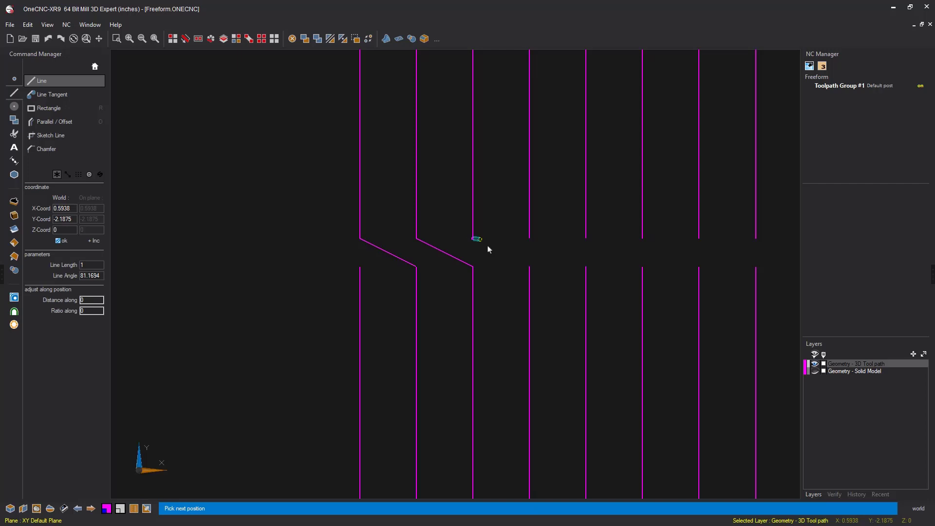
{"action": "left_click", "coordinate": [529, 266]}
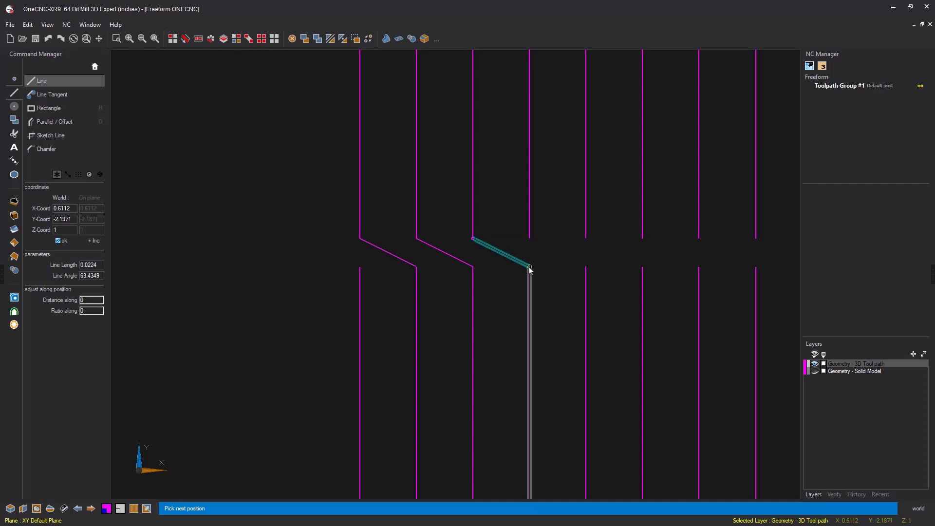
{"action": "left_click", "coordinate": [529, 266]}
{"action": "right_click", "coordinate": [536, 246]}
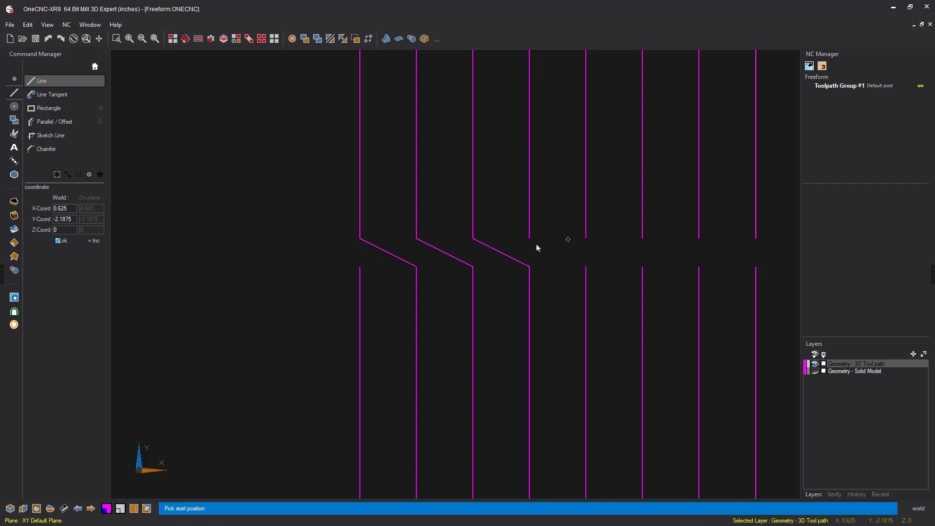
- Draw the remaining four diagonal connectors, ending at the rightmost lower line
{"action": "left_click", "coordinate": [529, 239]}
{"action": "left_click", "coordinate": [586, 266]}
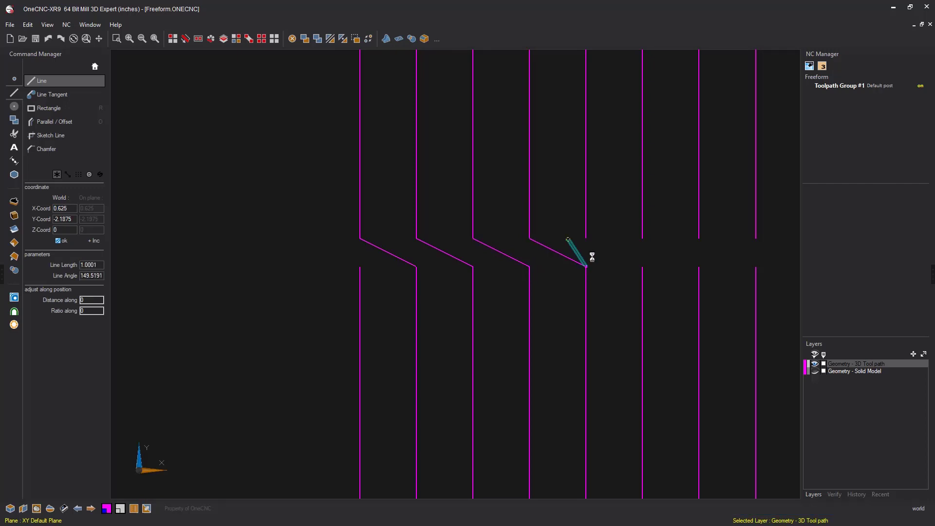
{"action": "right_click", "coordinate": [587, 250]}
{"action": "left_click", "coordinate": [586, 238]}
{"action": "left_click", "coordinate": [643, 266]}
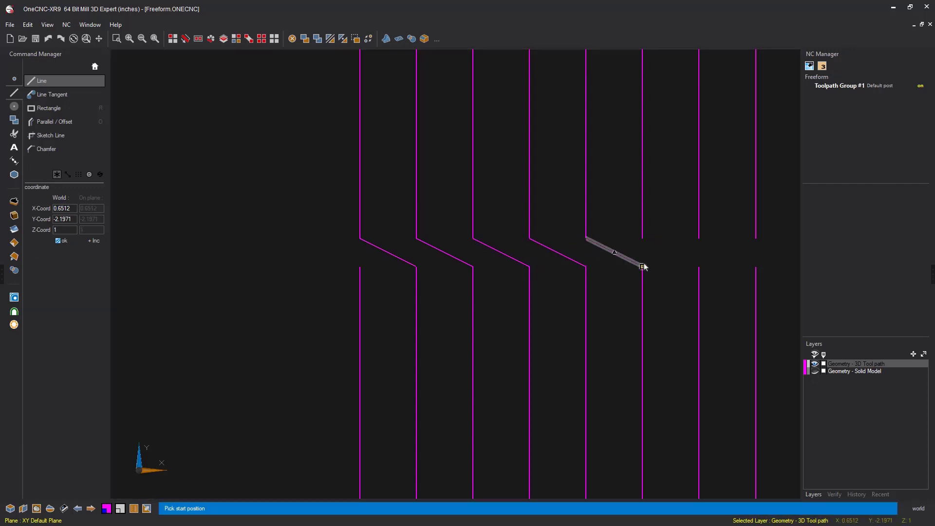
{"action": "right_click", "coordinate": [643, 250]}
{"action": "left_click", "coordinate": [642, 238]}
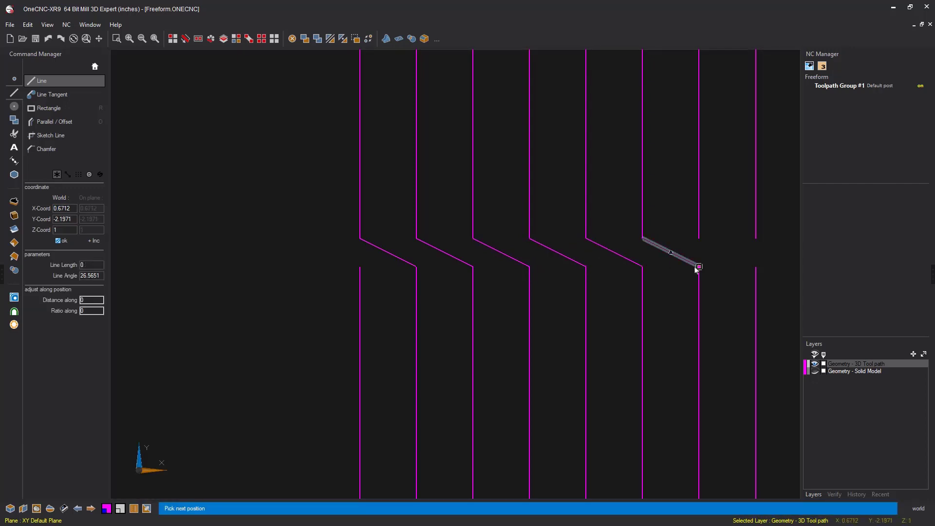
{"action": "left_click", "coordinate": [699, 266]}
{"action": "right_click", "coordinate": [672, 245]}
{"action": "left_click", "coordinate": [699, 239]}
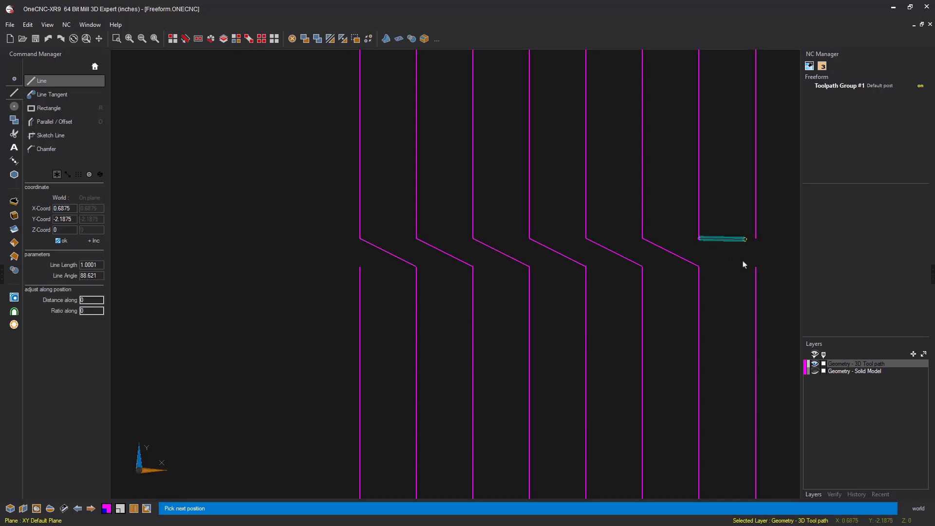
{"action": "left_click", "coordinate": [756, 267]}
{"action": "right_click", "coordinate": [724, 238]}
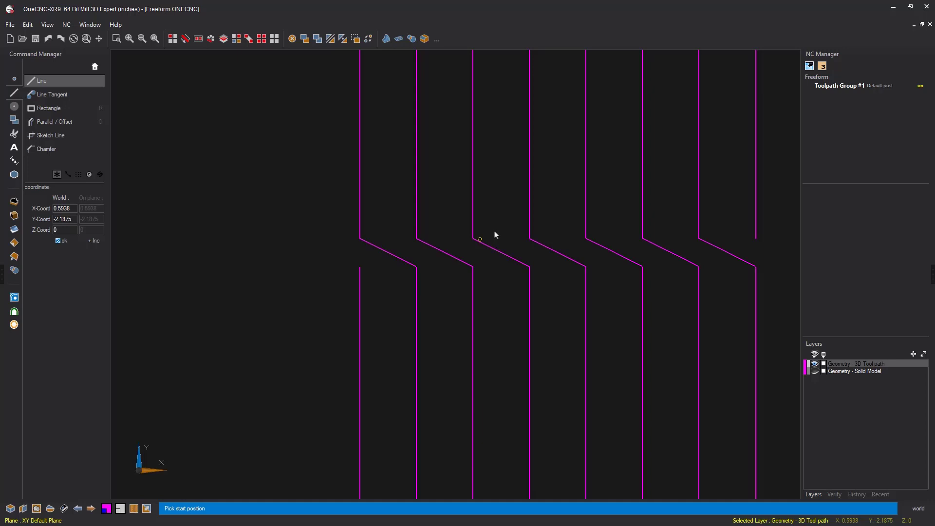
{"action": "right_click", "coordinate": [491, 211]}
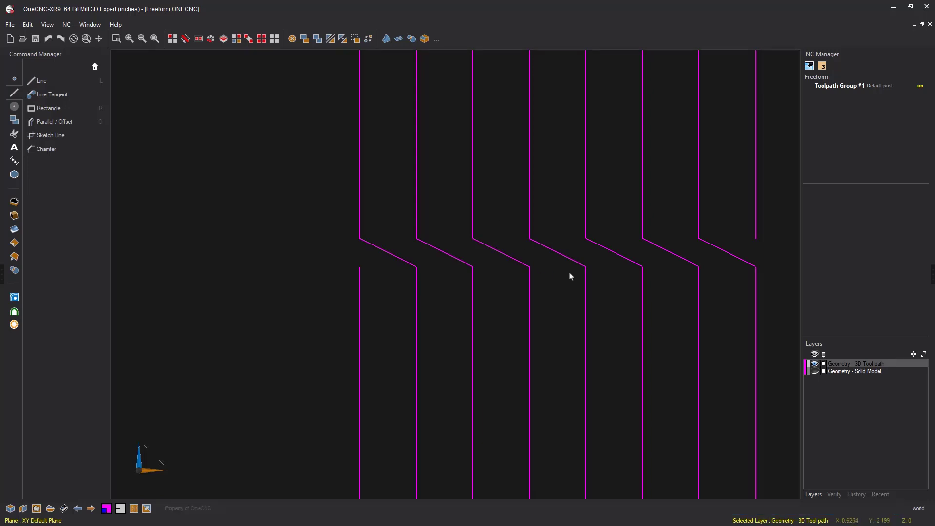
{"action": "scroll", "coordinate": [572, 276], "scroll_direction": "down", "scroll_amount": 2}
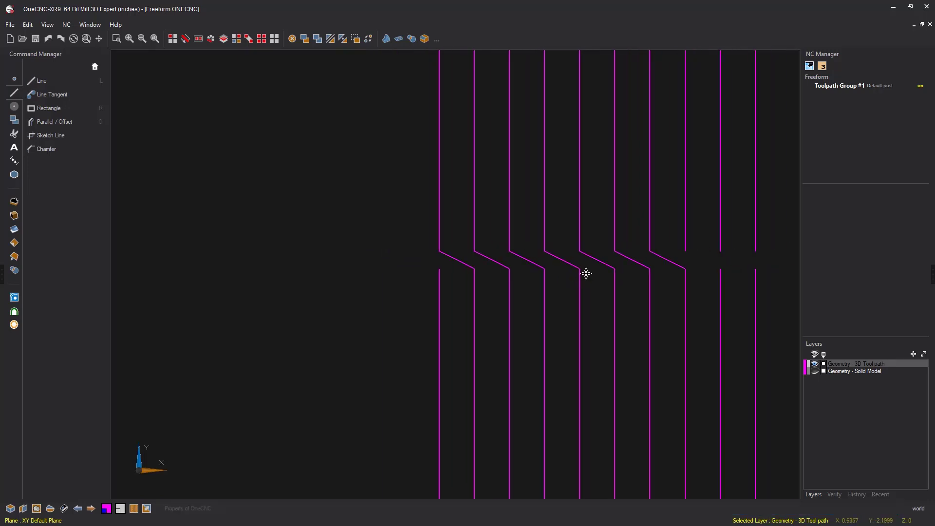
{"action": "middle_click_drag", "start_coordinate": [587, 272], "coordinate": [484, 275]}
{"action": "left_click", "coordinate": [76, 81]}
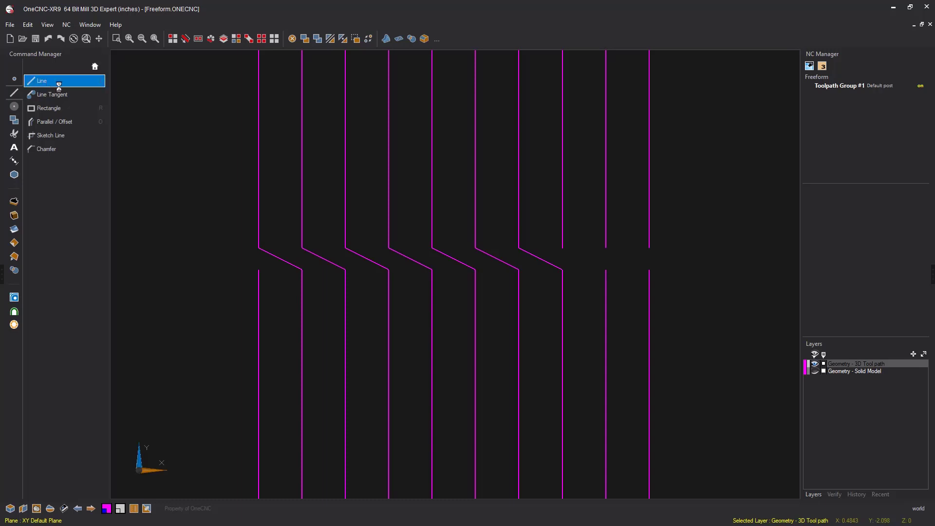
{"action": "left_click", "coordinate": [562, 248]}
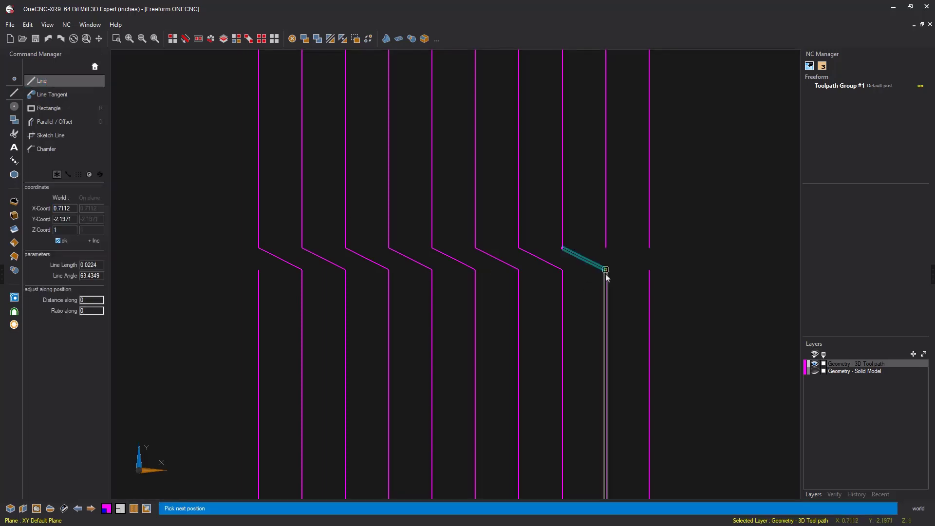
{"action": "left_click", "coordinate": [606, 270]}
{"action": "left_click", "coordinate": [606, 249]}
{"action": "left_click", "coordinate": [649, 269]}
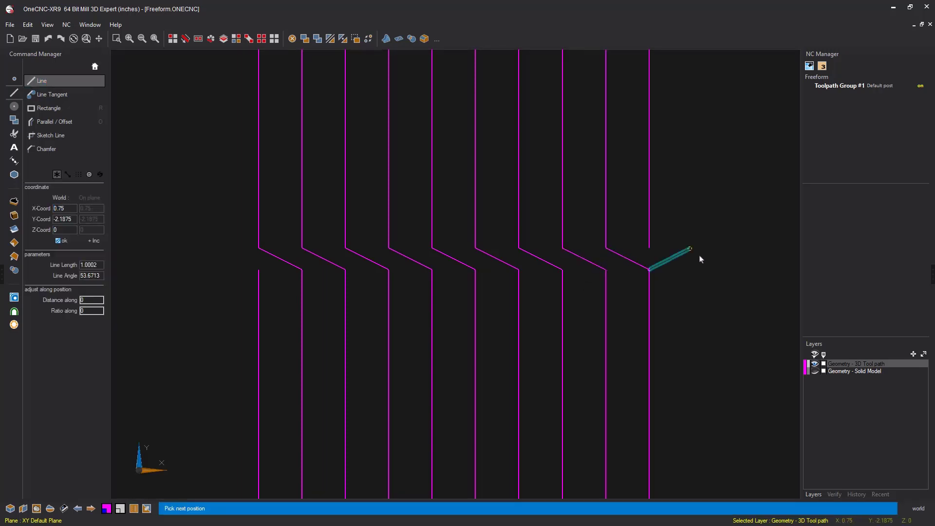
{"action": "key", "text": "Escape"}
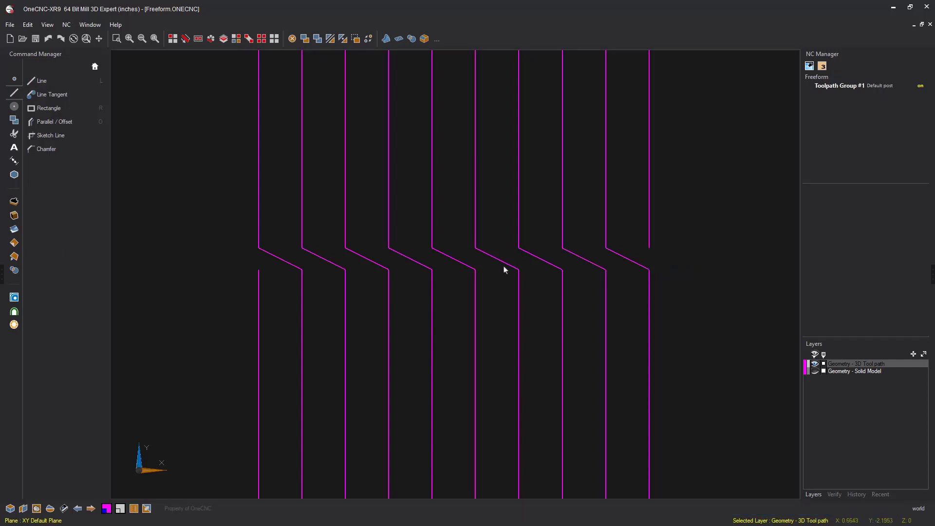
{"action": "scroll", "coordinate": [496, 272], "scroll_direction": "down", "scroll_amount": 5}
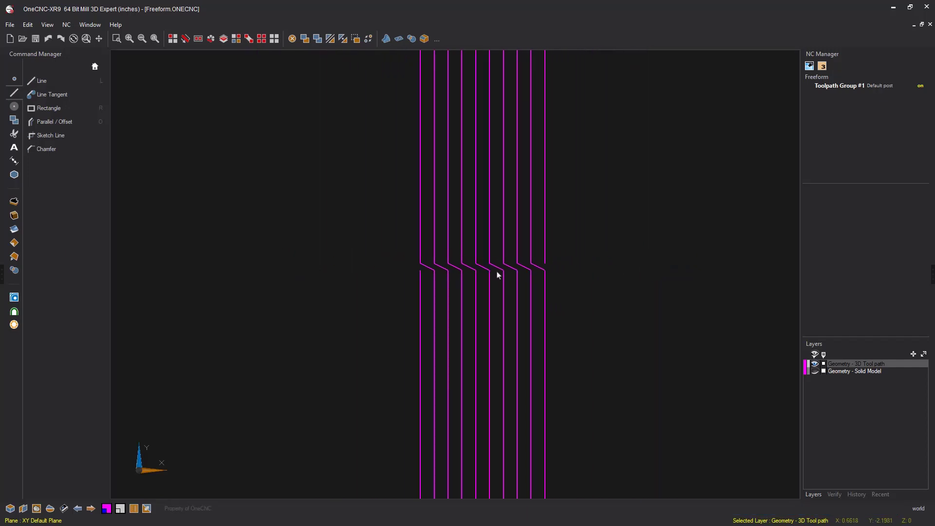
- Show the Geometry - Solid Model layer again and view the part's oval pocket from a tilted angle
{"action": "left_click", "coordinate": [816, 372]}
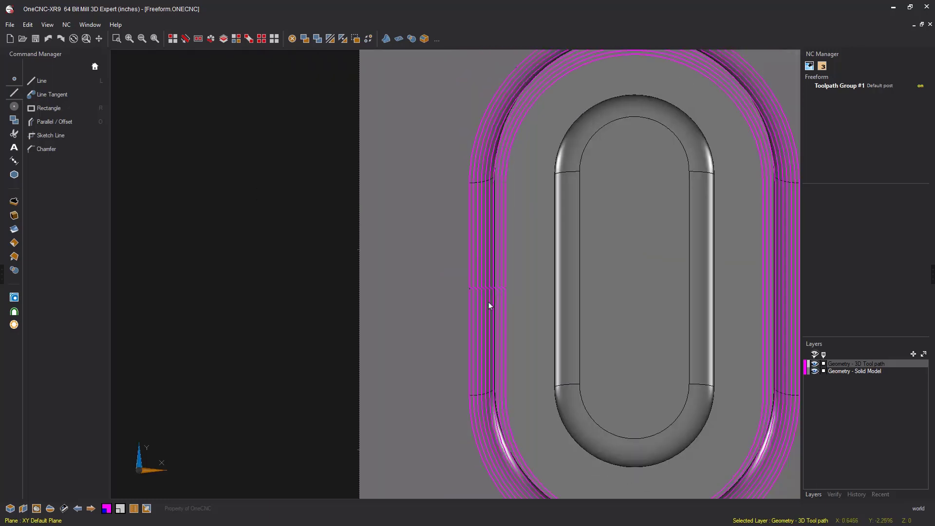
{"action": "middle_click_drag", "start_coordinate": [498, 315], "coordinate": [527, 265]}
{"action": "scroll", "coordinate": [522, 258], "scroll_direction": "up", "scroll_amount": 5}
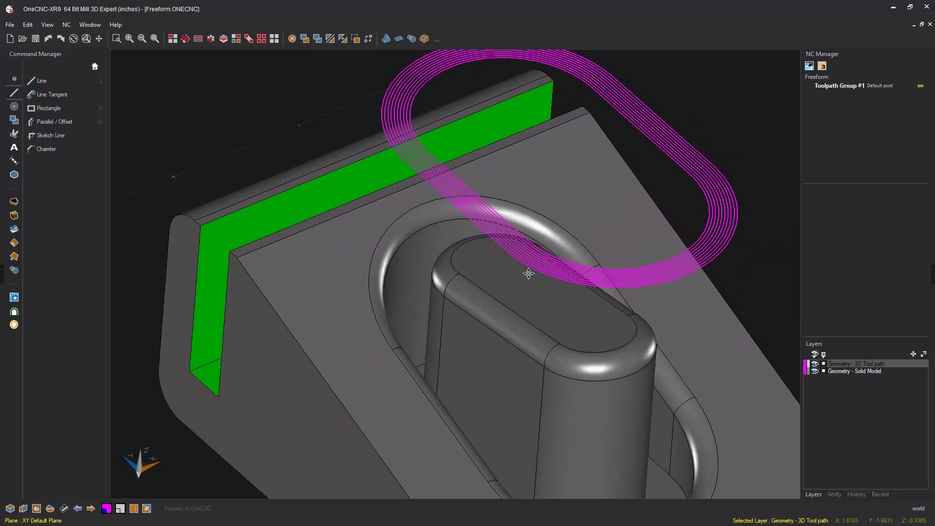
- Start a Custom finish 3D machining toolpath and choose to pick the path to machine
{"action": "left_click", "coordinate": [14, 311]}
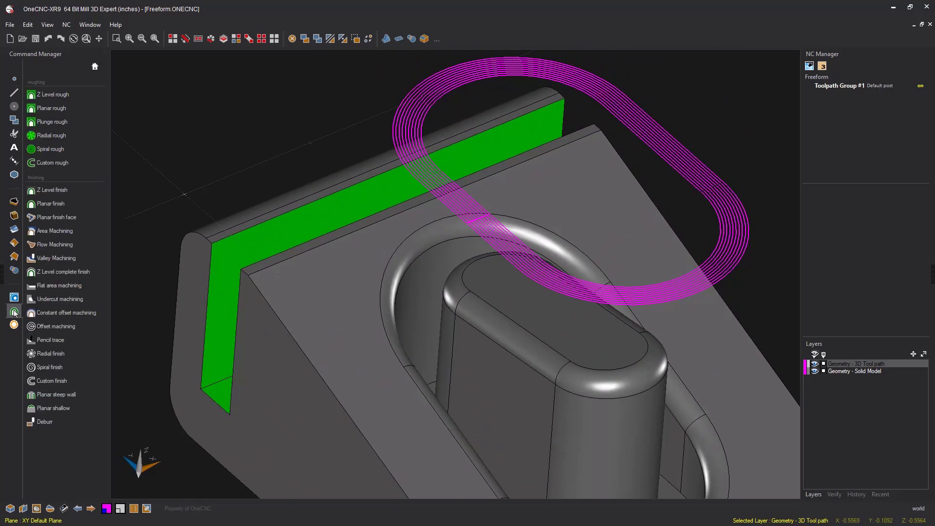
{"action": "left_click", "coordinate": [63, 381]}
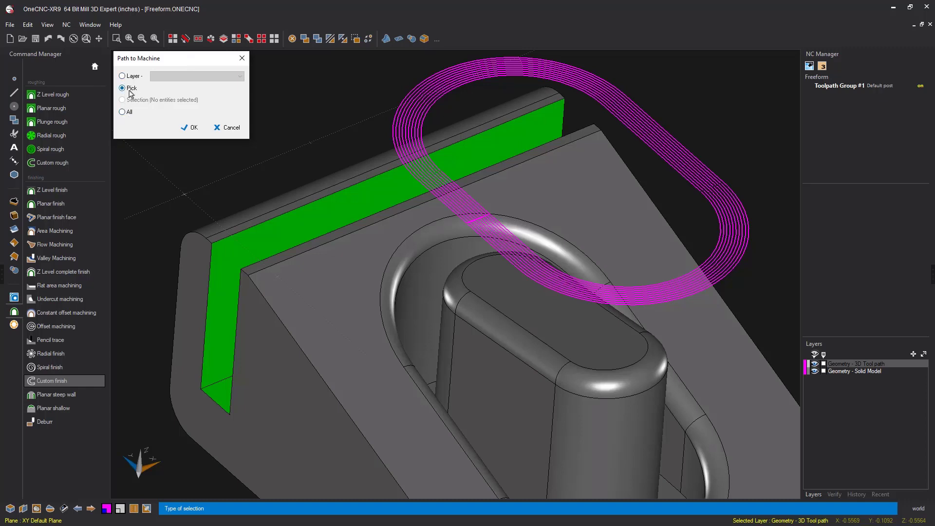
{"action": "left_click", "coordinate": [193, 129]}
- Chain the offset contours by setting their start point and direction
{"action": "scroll", "coordinate": [473, 217], "scroll_direction": "up", "scroll_amount": 4}
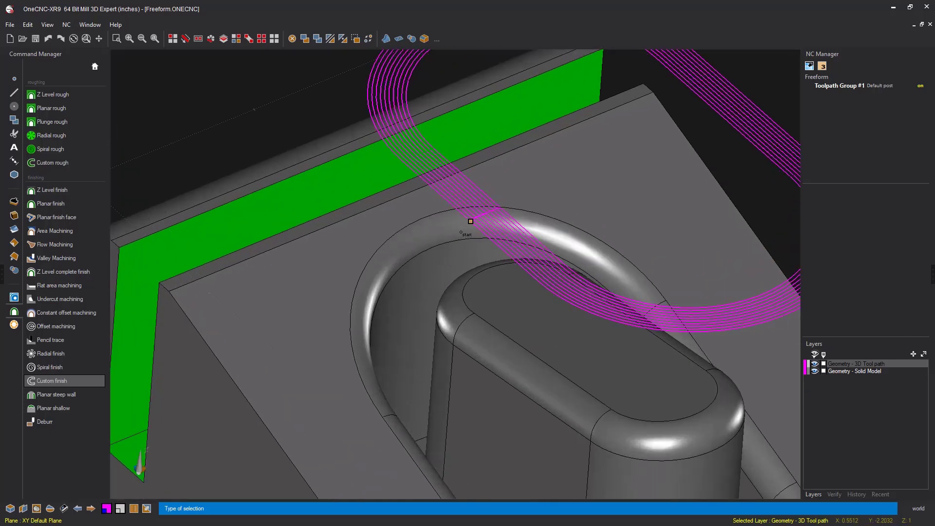
{"action": "scroll", "coordinate": [495, 234], "scroll_direction": "up", "scroll_amount": 3}
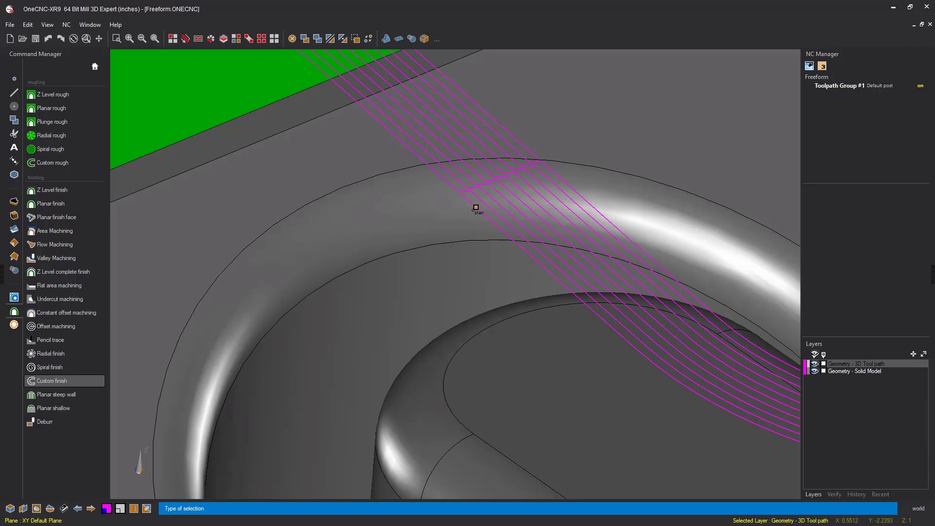
{"action": "left_click", "coordinate": [476, 208]}
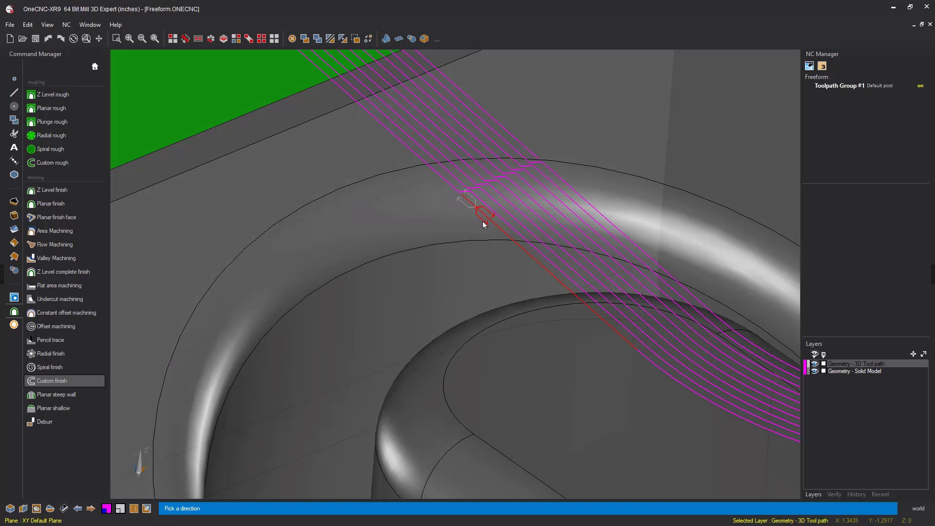
{"action": "left_click", "coordinate": [484, 224]}
{"action": "left_click", "coordinate": [483, 222]}
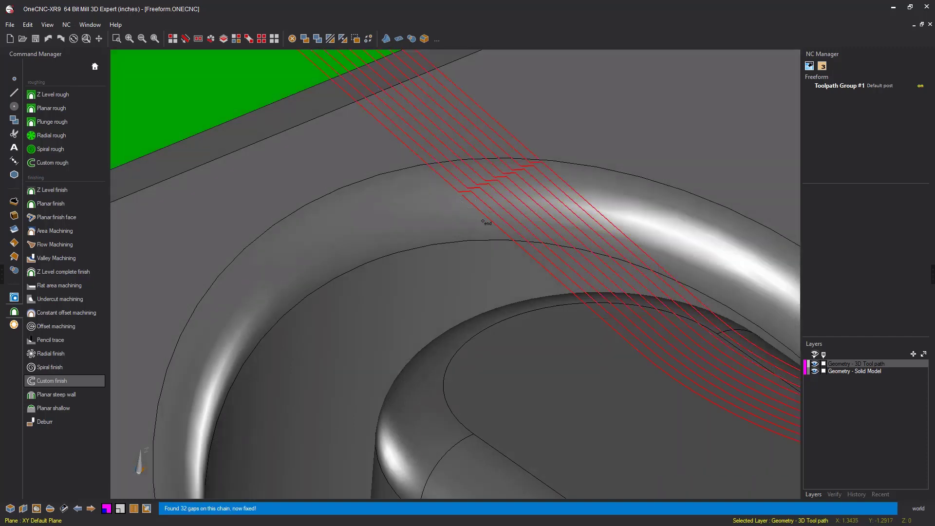
- Finish the chain selection, then set the ball mill's spindle speed to 5600 and feedrate to 35
{"action": "right_click", "coordinate": [452, 253]}
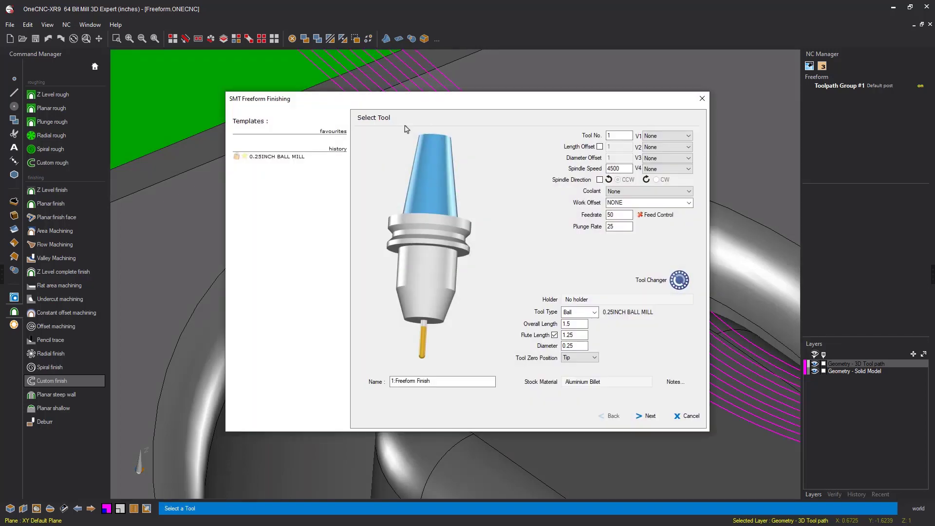
{"action": "left_click_drag", "start_coordinate": [389, 99], "coordinate": [275, 61]}
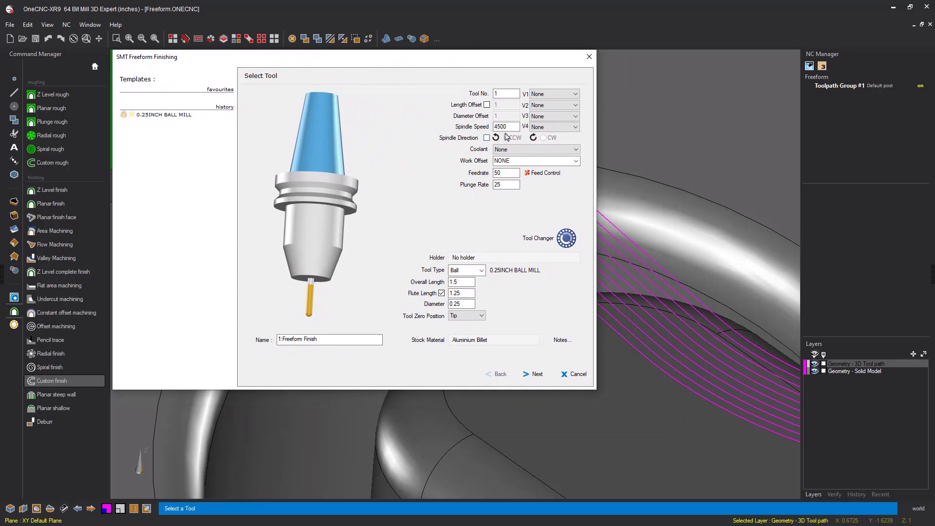
{"action": "double_click", "coordinate": [507, 127]}
{"action": "type", "text": "56"}
{"action": "double_click", "coordinate": [495, 172]}
{"action": "type", "text": "35"}
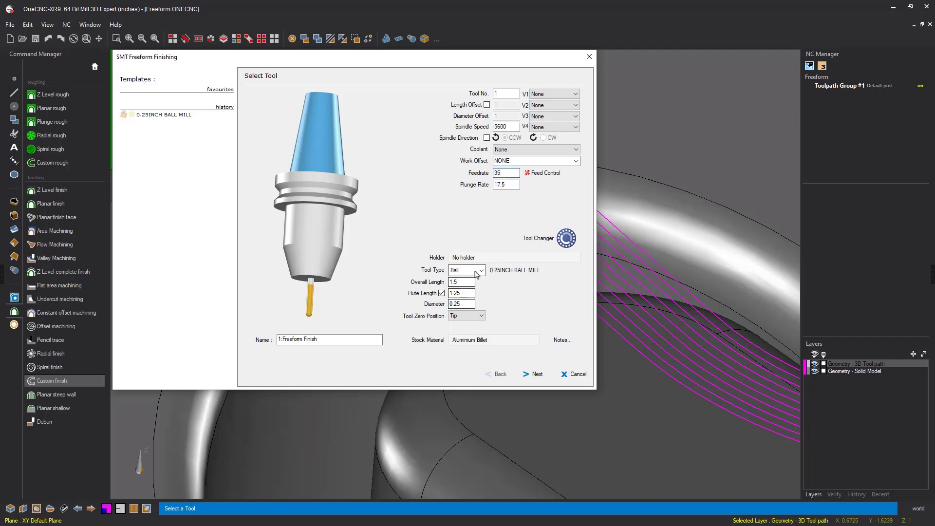
- Choose the 0.5 INCH SIDELOCK tool holder
{"action": "left_click", "coordinate": [463, 258]}
{"action": "left_click", "coordinate": [393, 92]}
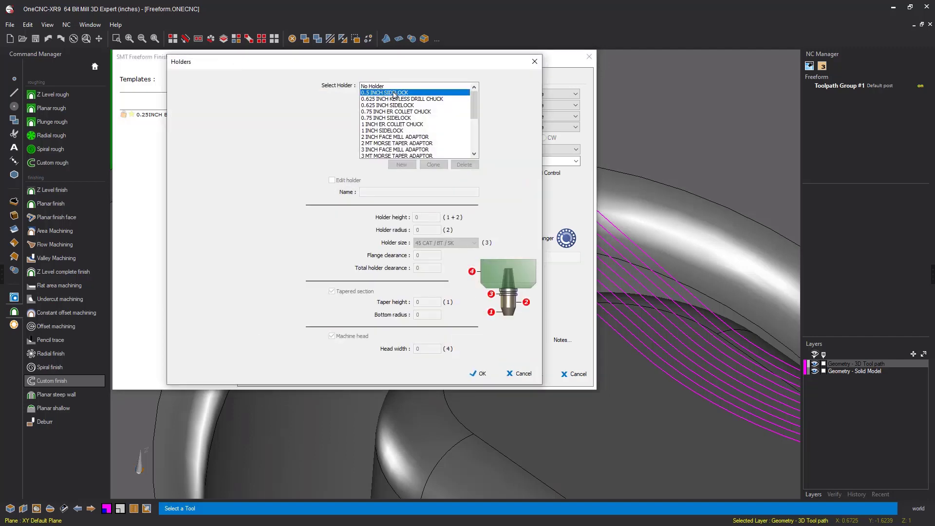
{"action": "left_click", "coordinate": [478, 375]}
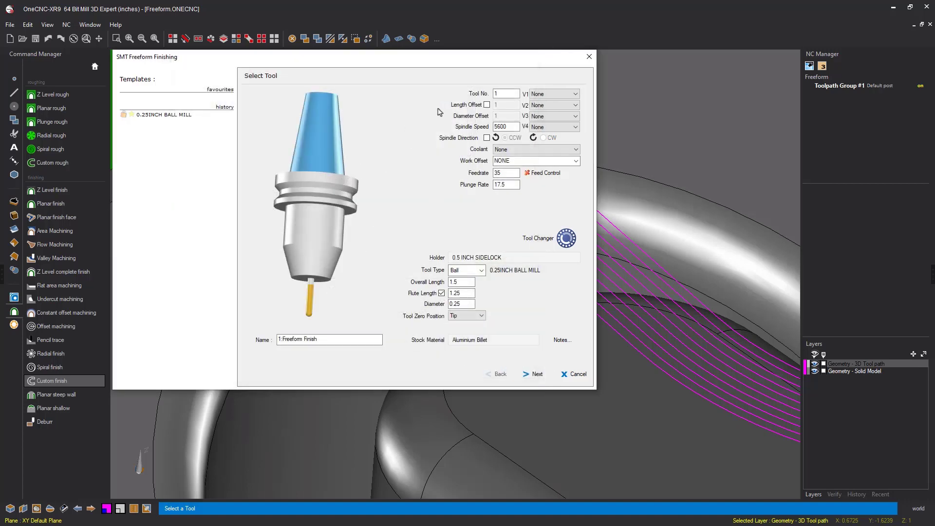
- Review the clearance settings and the Engrave Amount and Leave for Finish freeform options
{"action": "left_click", "coordinate": [536, 375]}
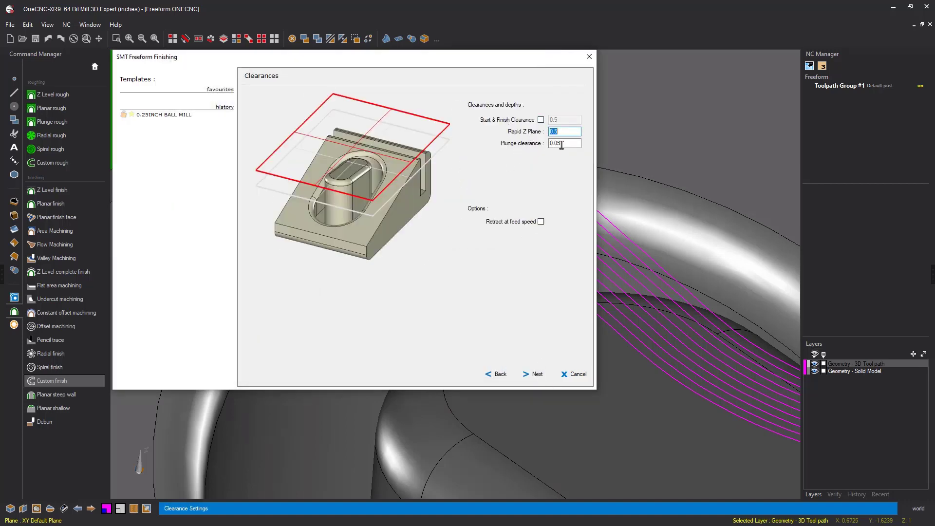
{"action": "left_click", "coordinate": [537, 374]}
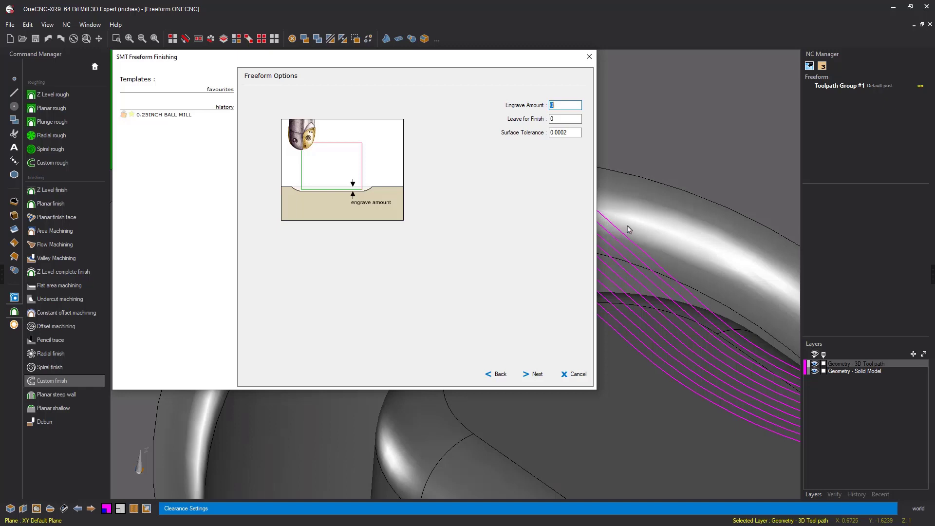
{"action": "double_click", "coordinate": [562, 106]}
{"action": "left_click", "coordinate": [556, 119]}
{"action": "left_click", "coordinate": [537, 375]}
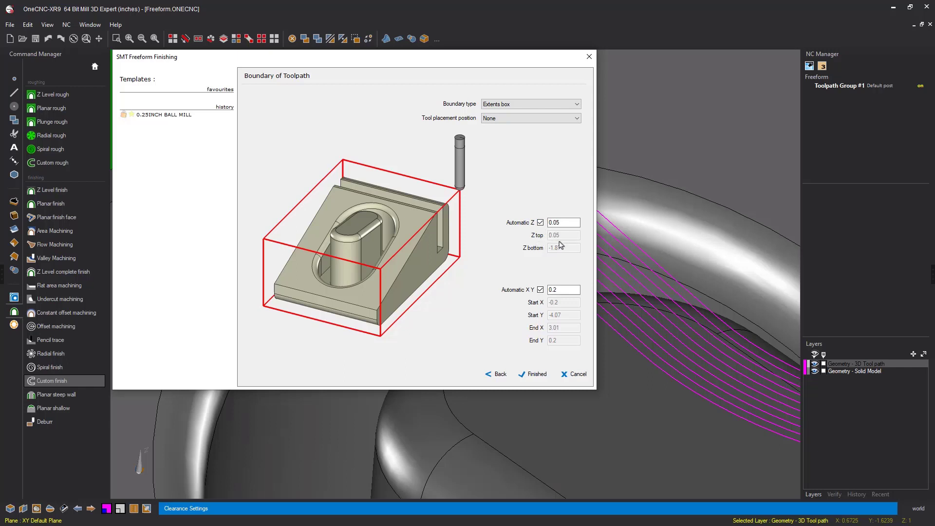
- Recheck the earlier pages, then keep the Extents box boundary and review its Automatic Z margin
{"action": "left_click", "coordinate": [499, 374]}
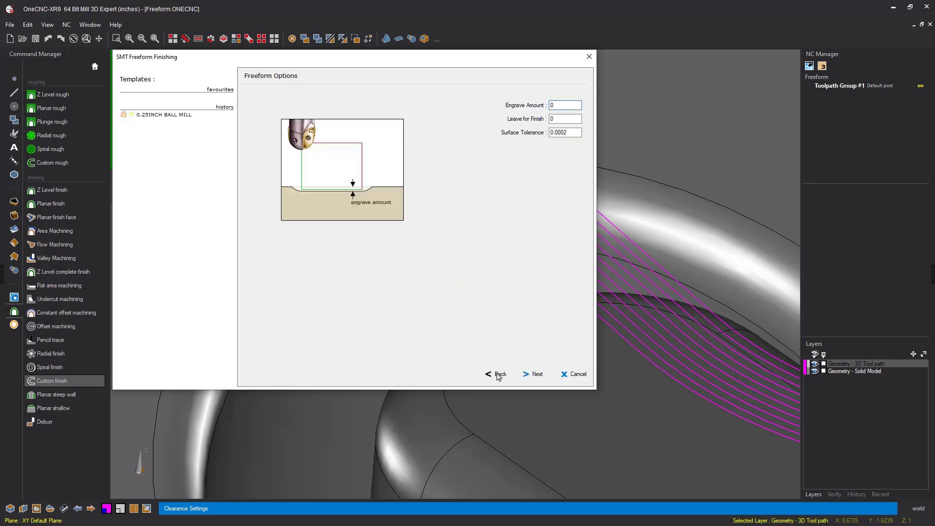
{"action": "left_click", "coordinate": [499, 375]}
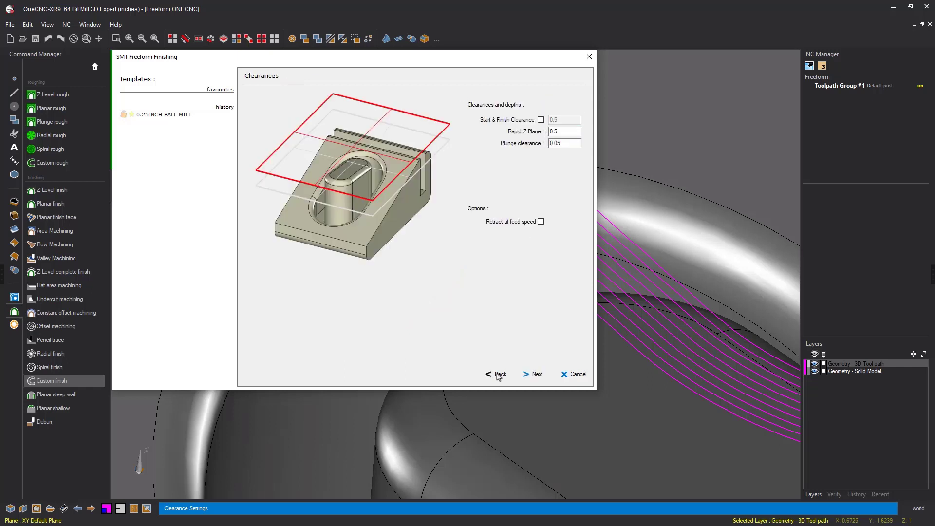
{"action": "left_click", "coordinate": [538, 375]}
{"action": "left_click", "coordinate": [538, 374]}
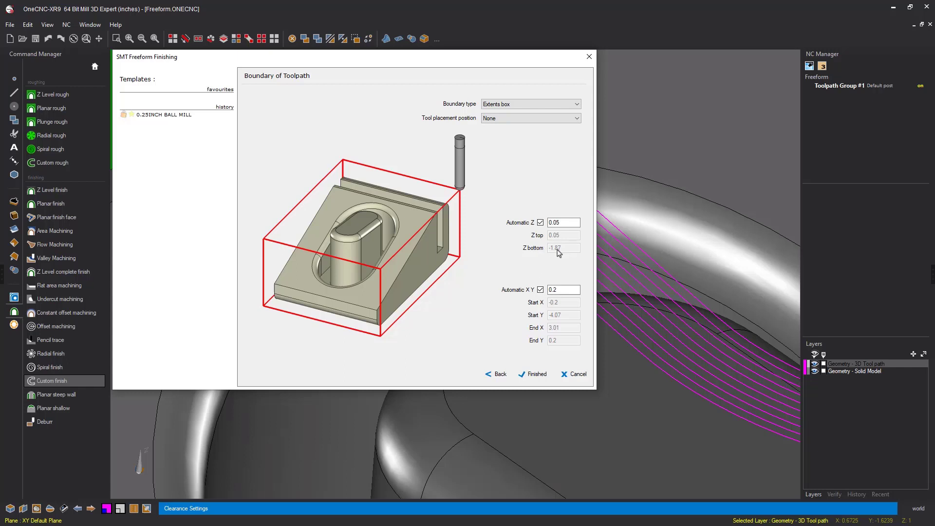
{"action": "left_click", "coordinate": [550, 222]}
- Finish the 1:Freeform Finish toolpath and run Simulate / Rest on Toolpath Group #1
{"action": "left_click", "coordinate": [537, 374]}
{"action": "scroll", "coordinate": [542, 294], "scroll_direction": "down", "scroll_amount": 10}
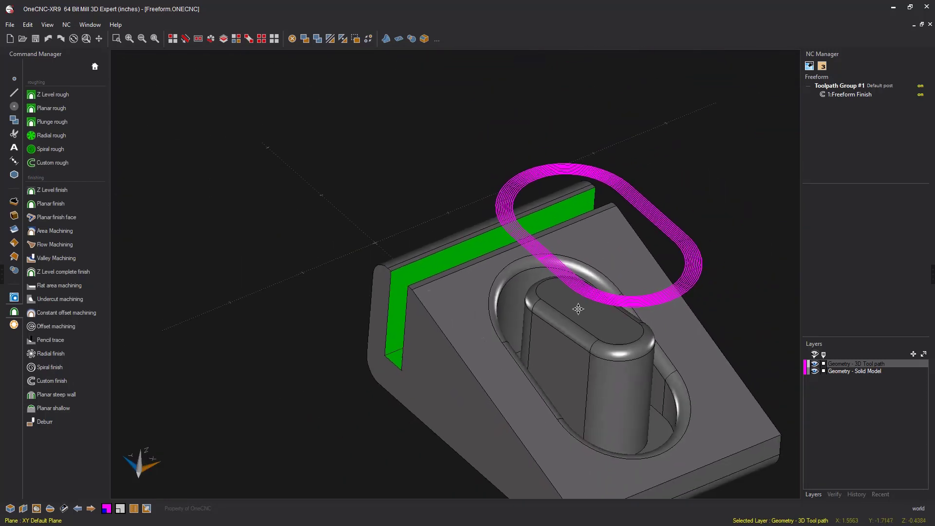
{"action": "middle_click_drag", "start_coordinate": [579, 309], "coordinate": [477, 236]}
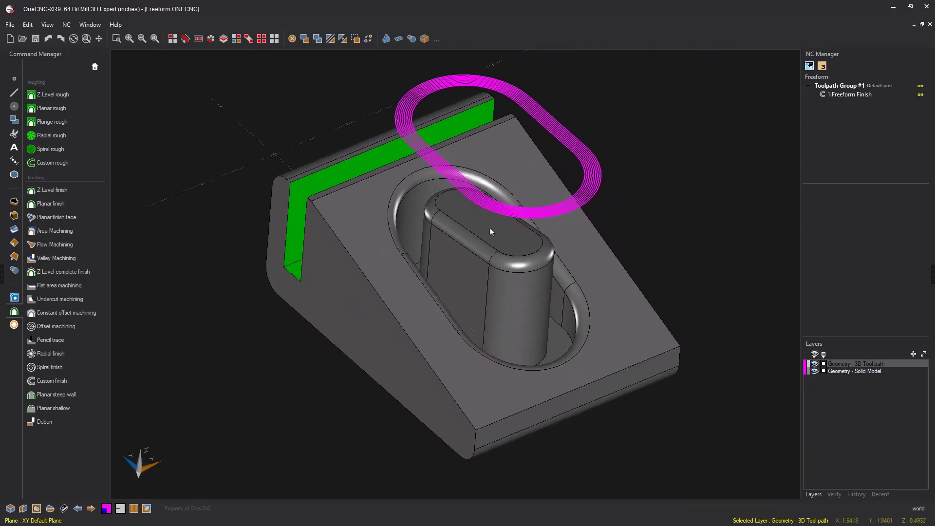
{"action": "right_click", "coordinate": [851, 91]}
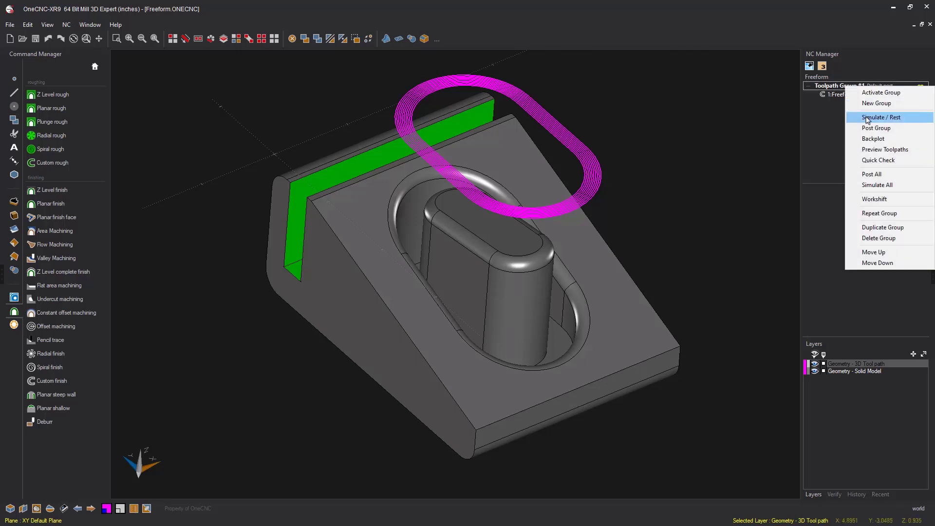
{"action": "left_click", "coordinate": [875, 149]}
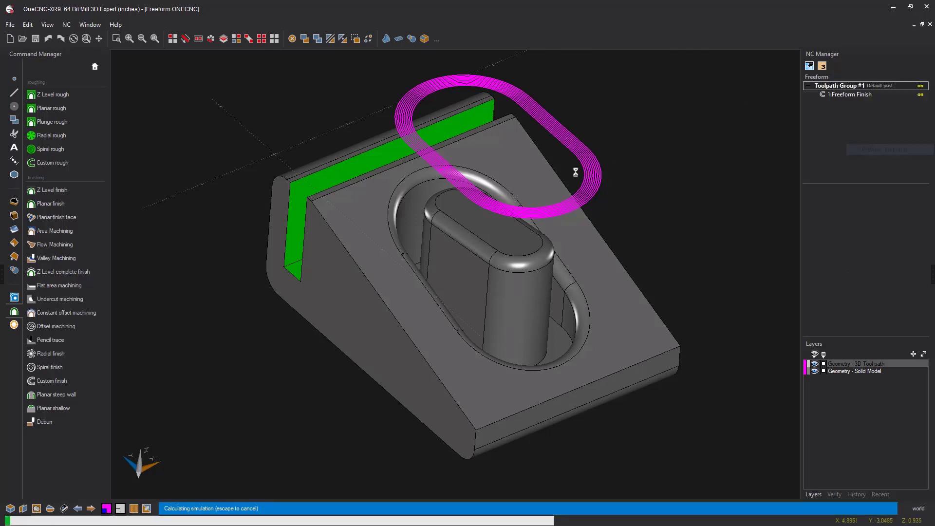
- Rotate and zoom the Live Preview while the ball mill finishes the fillet passes
{"action": "scroll", "coordinate": [305, 355], "scroll_direction": "down", "scroll_amount": 3}
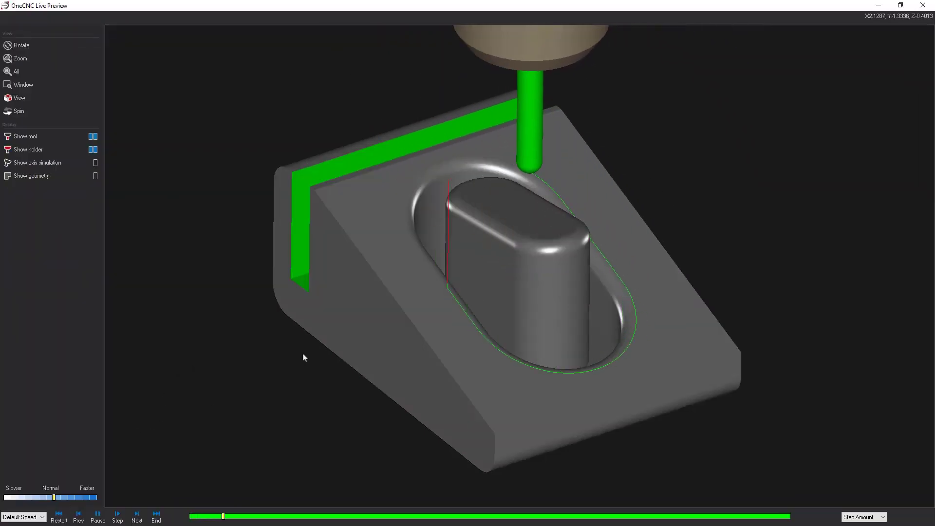
{"action": "middle_click_drag", "start_coordinate": [474, 358], "coordinate": [455, 340]}
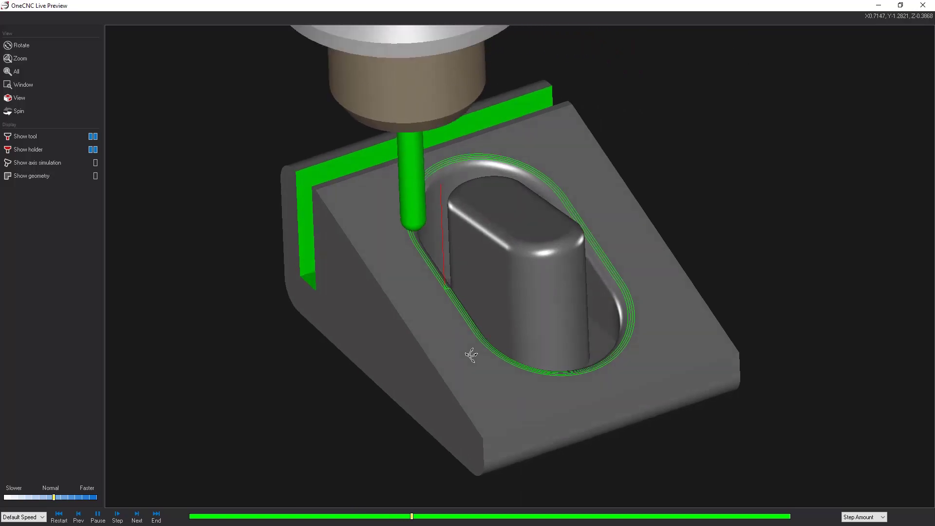
{"action": "scroll", "coordinate": [538, 338], "scroll_direction": "up", "scroll_amount": 3}
{"action": "scroll", "coordinate": [538, 346], "scroll_direction": "down", "scroll_amount": 3}
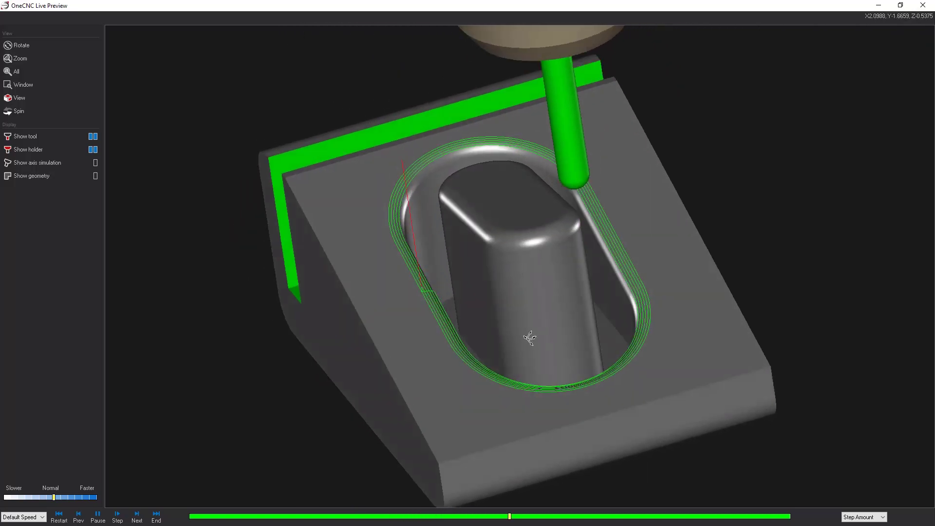
{"action": "mouse_move", "coordinate": [539, 343]}
{"action": "middle_mouse_down"}
{"action": "mouse_move", "coordinate": [507, 330]}
{"action": "mouse_move", "coordinate": [548, 340]}
{"action": "mouse_move", "coordinate": [563, 324]}
{"action": "mouse_move", "coordinate": [549, 338]}
{"action": "middle_mouse_up"}
{"action": "scroll", "coordinate": [547, 341], "scroll_direction": "down", "scroll_amount": 2}
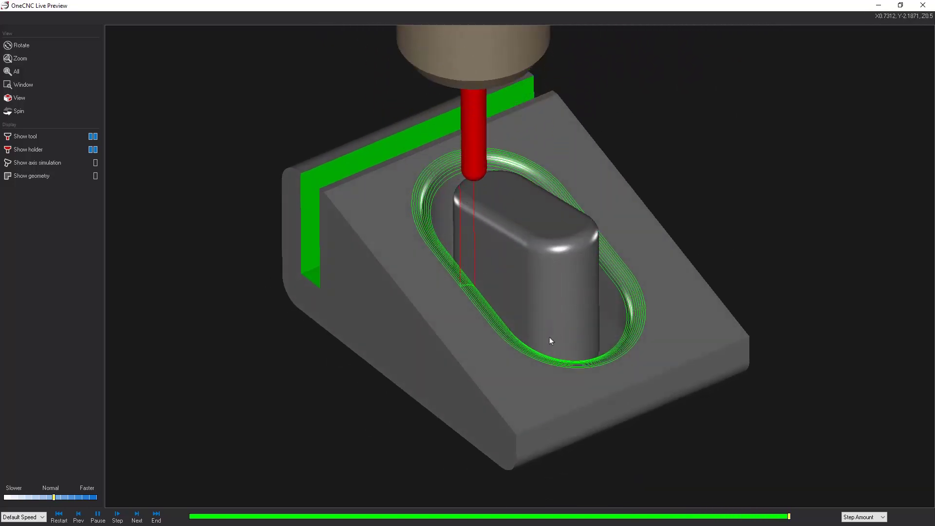